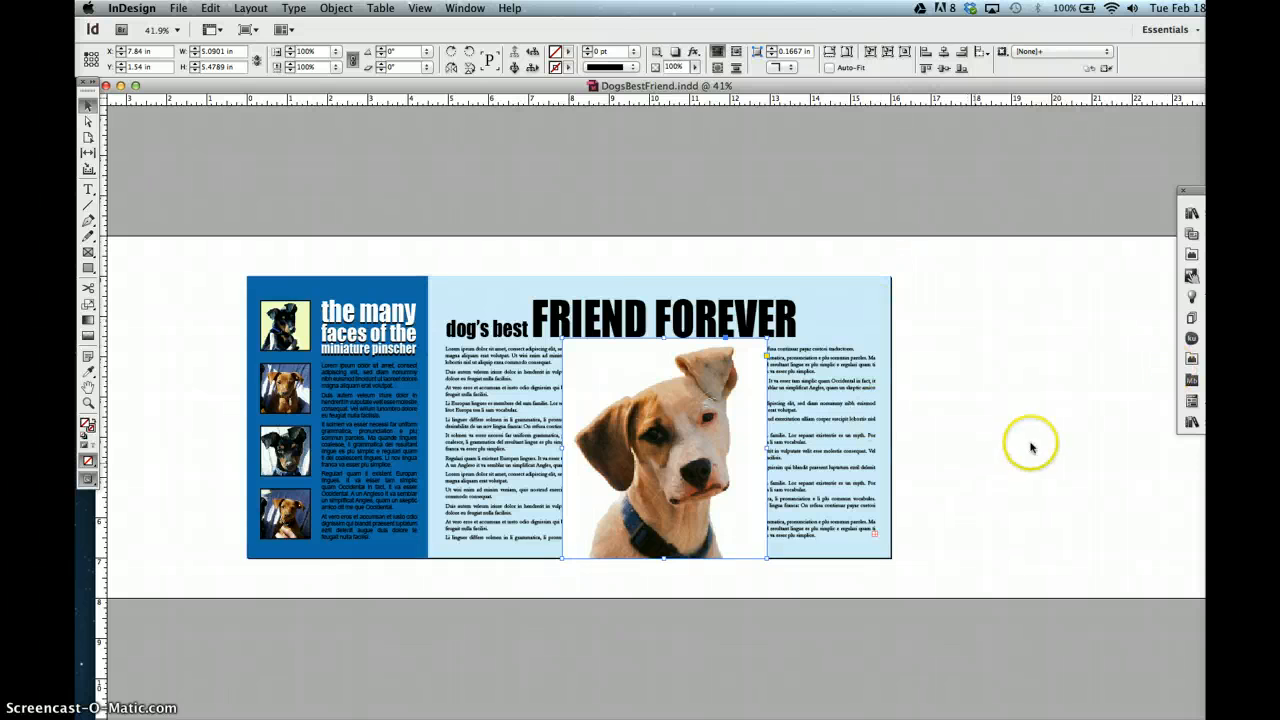
- Wrap the text around the large dog image's object shape and move the Text Wrap settings clear of the layout
left_click(465, 8)
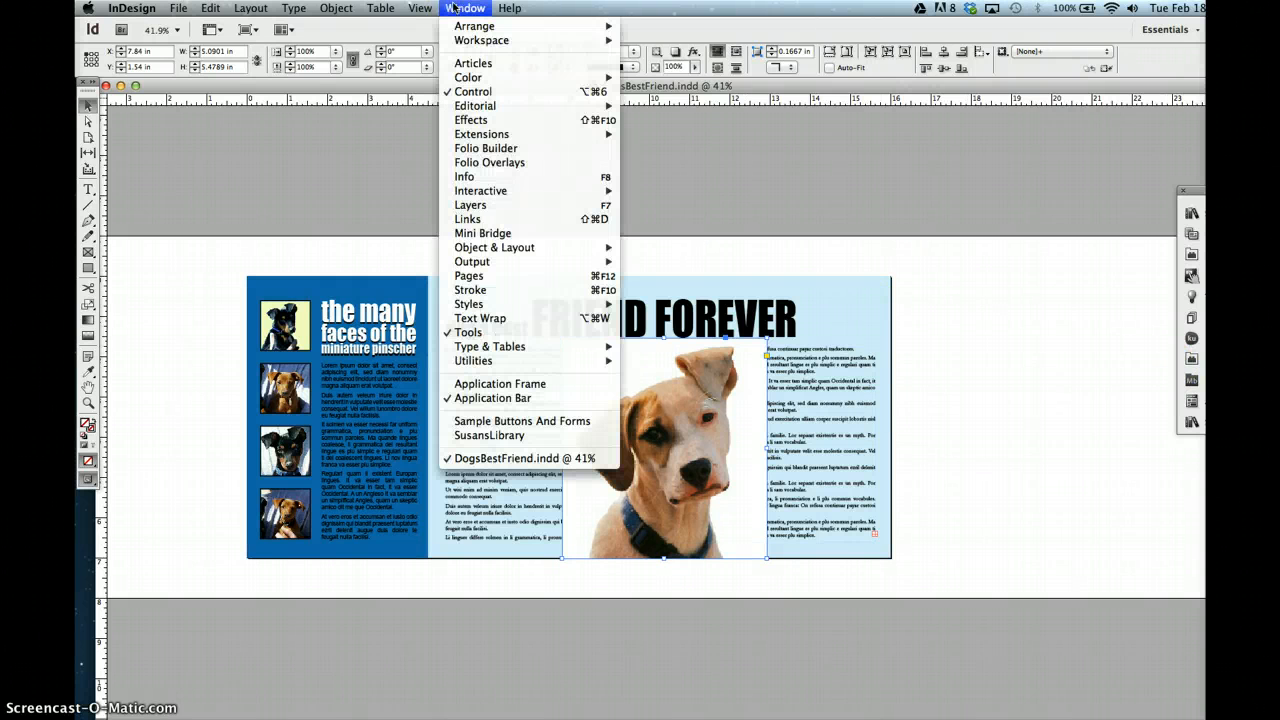
left_click(481, 318)
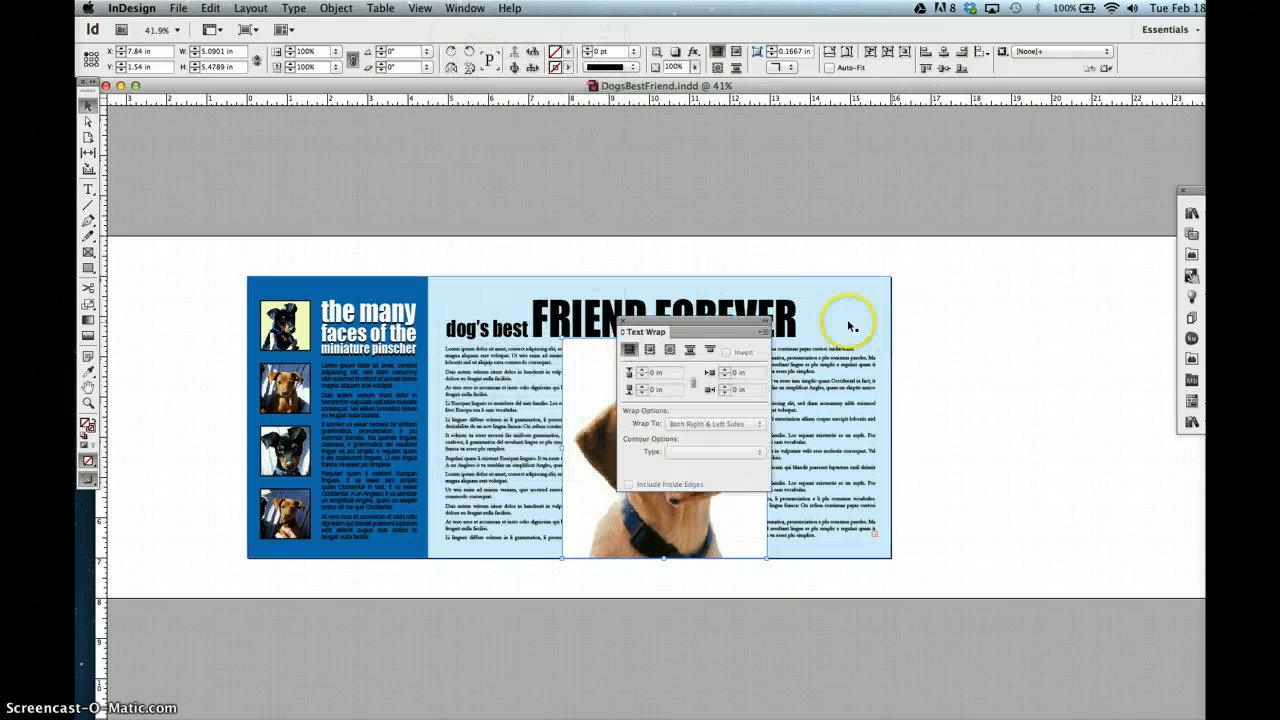
left_click(667, 350)
left_click_drag(693, 321, 1012, 284)
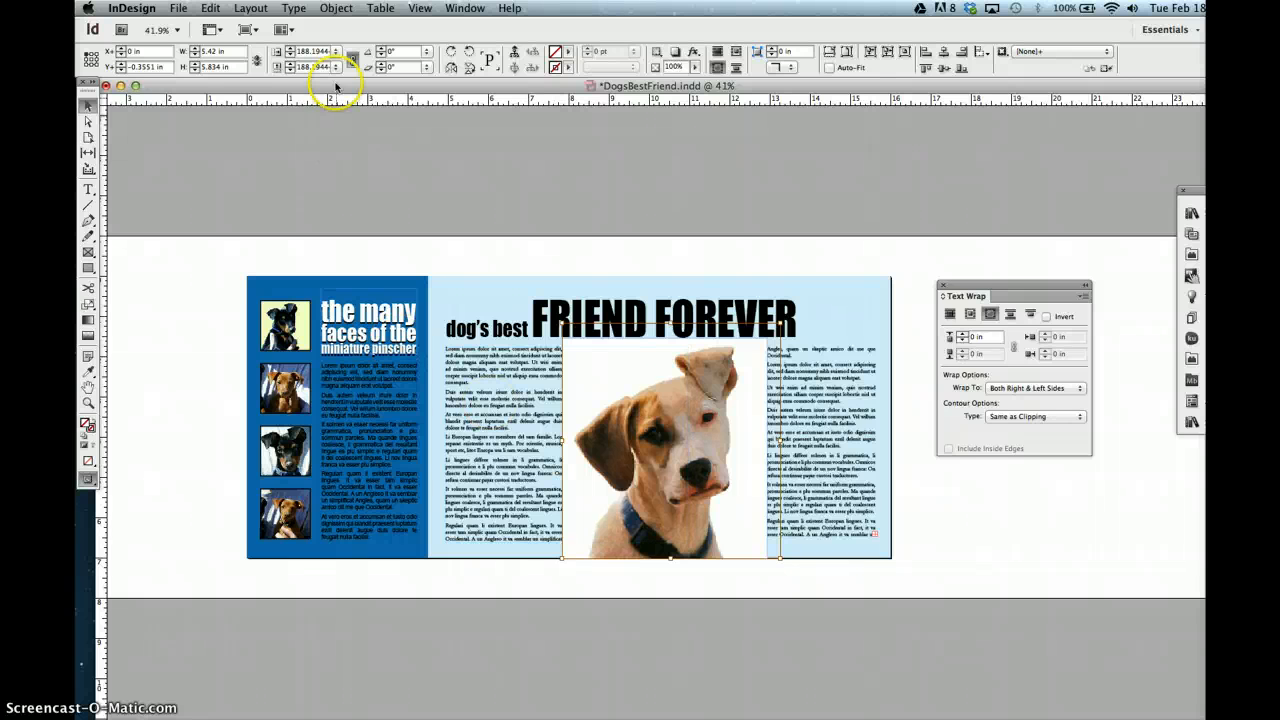
- Set the large dog image's clipping path type to Detect Edges
left_click(337, 9)
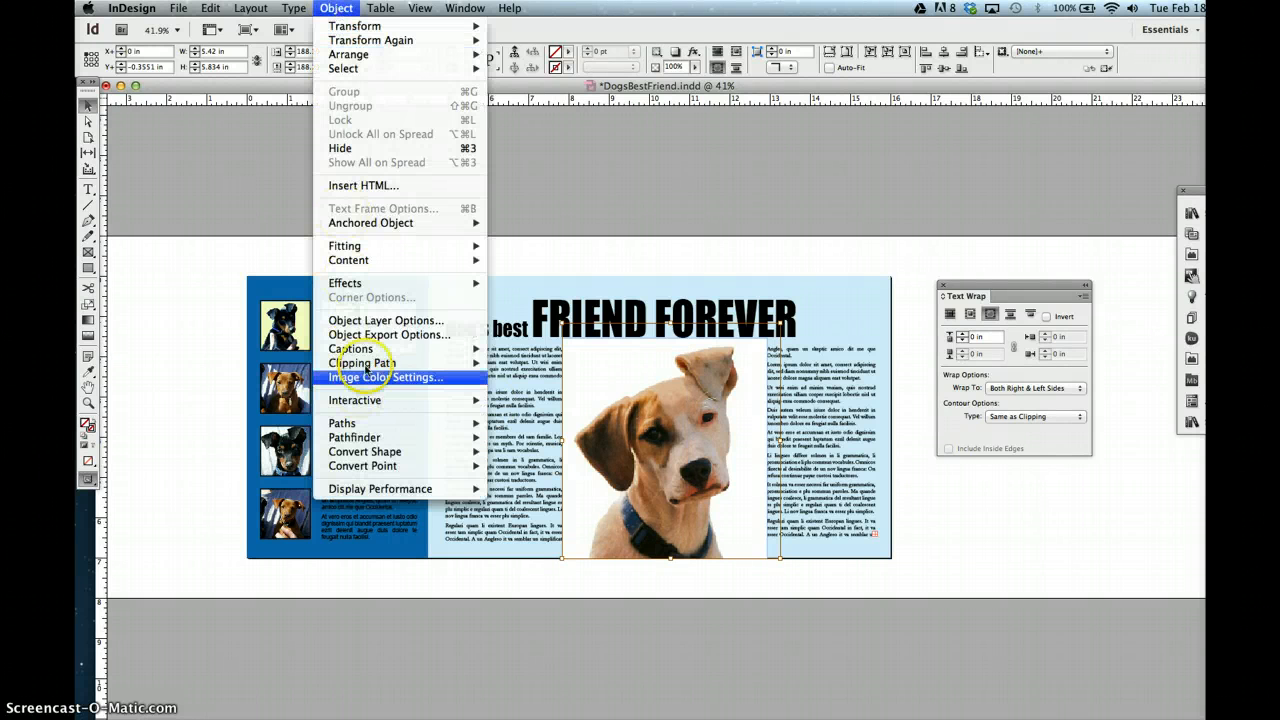
mouse_move(466, 363)
left_click(525, 362)
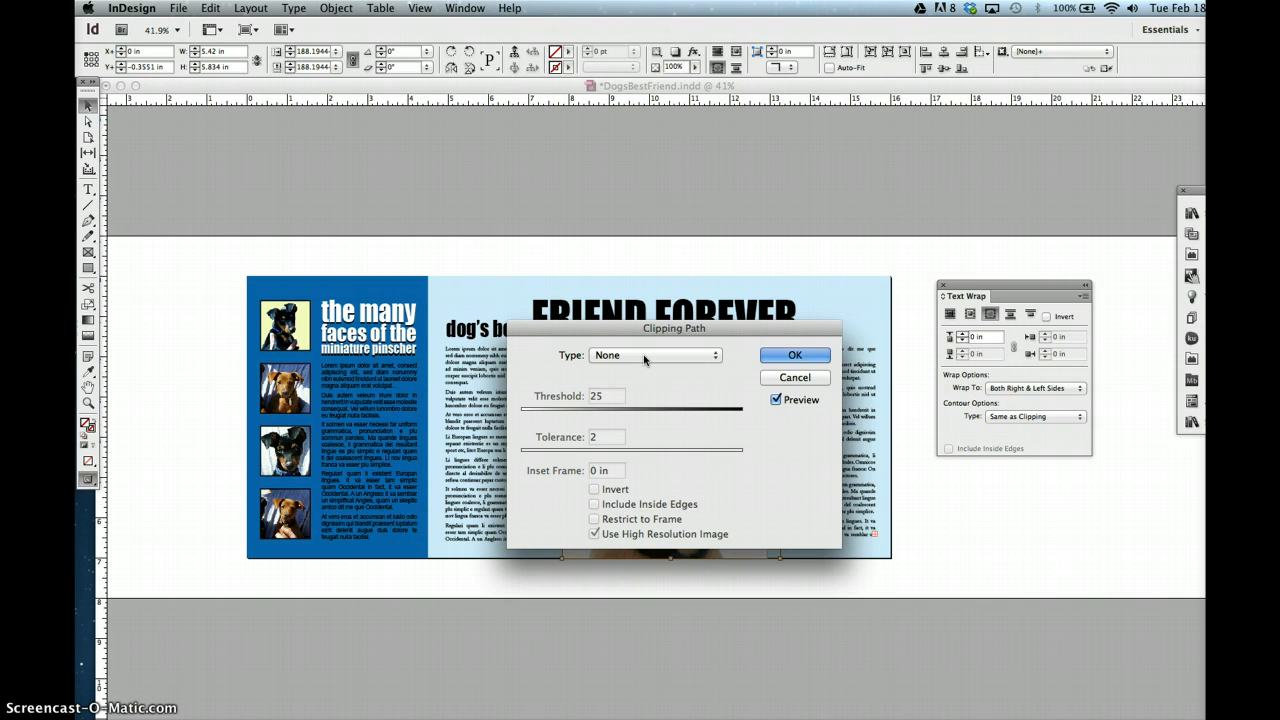
left_click(645, 358)
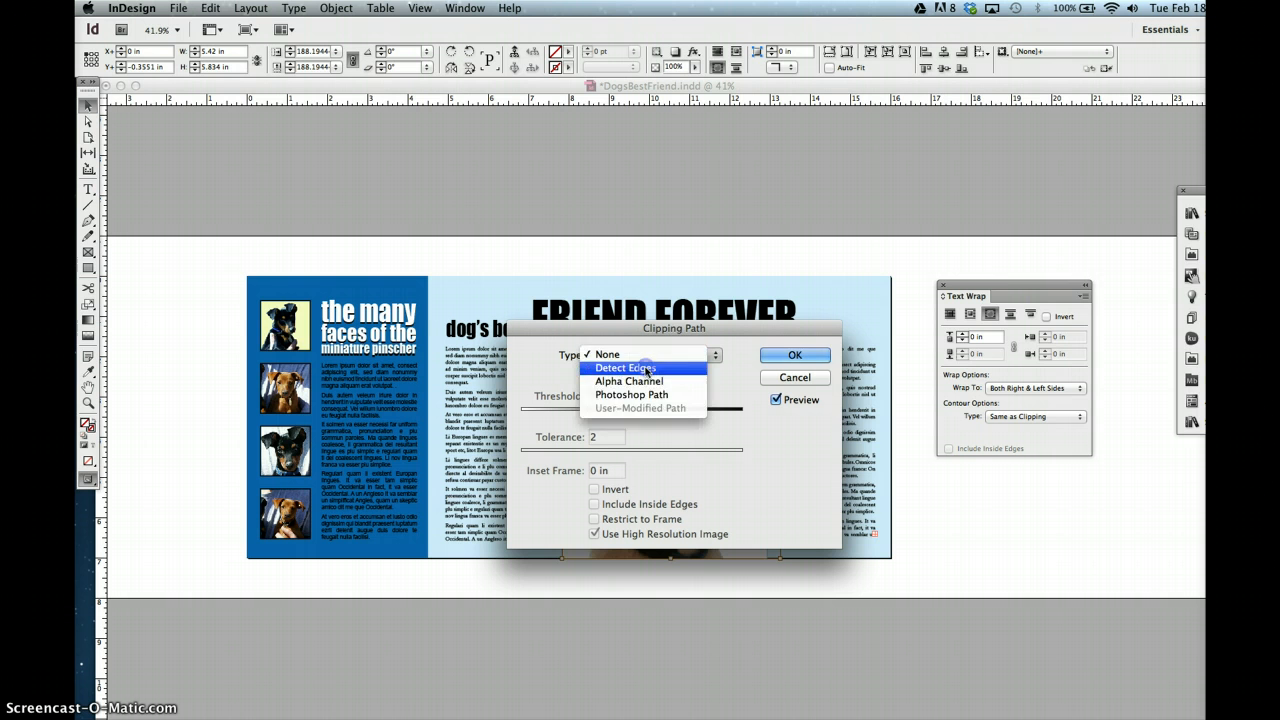
left_click(646, 370)
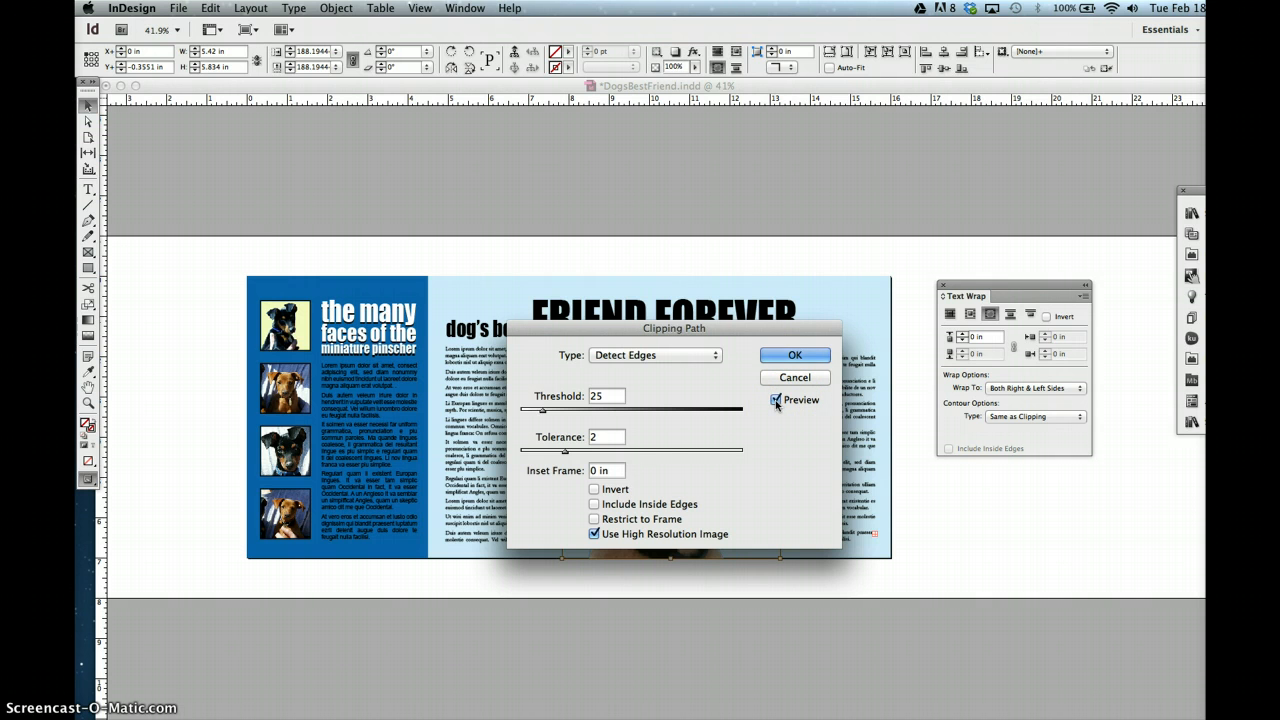
- Set the clipping path's threshold to 10 and tolerance to 0, apply it, and save the document
left_click(542, 410)
left_click_drag(542, 410, 518, 410)
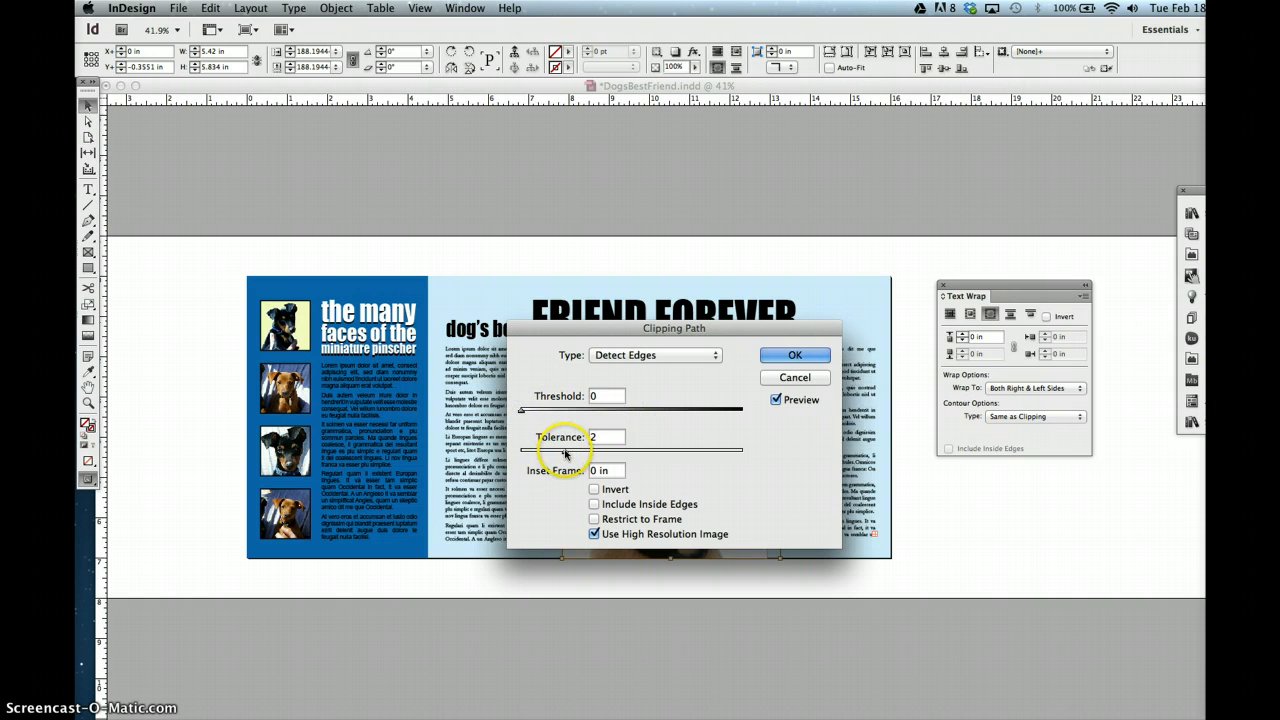
left_click_drag(565, 452, 510, 455)
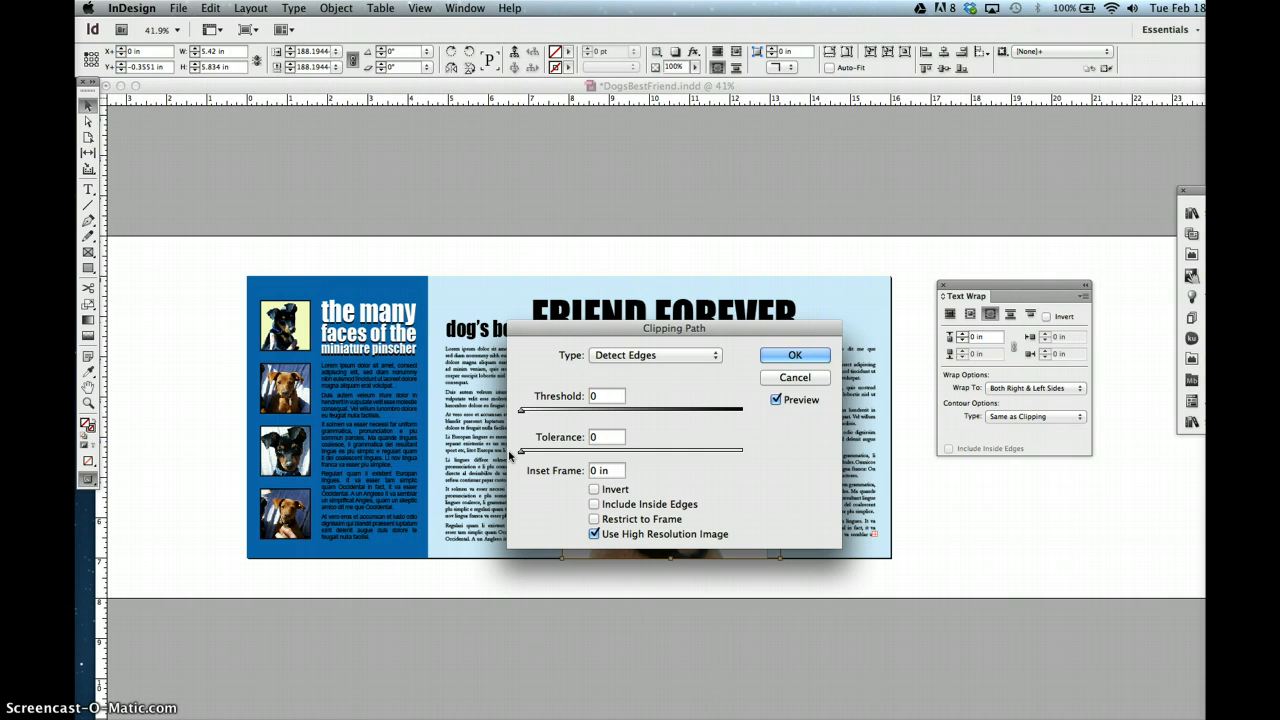
left_click(520, 412)
left_click_drag(520, 413, 530, 415)
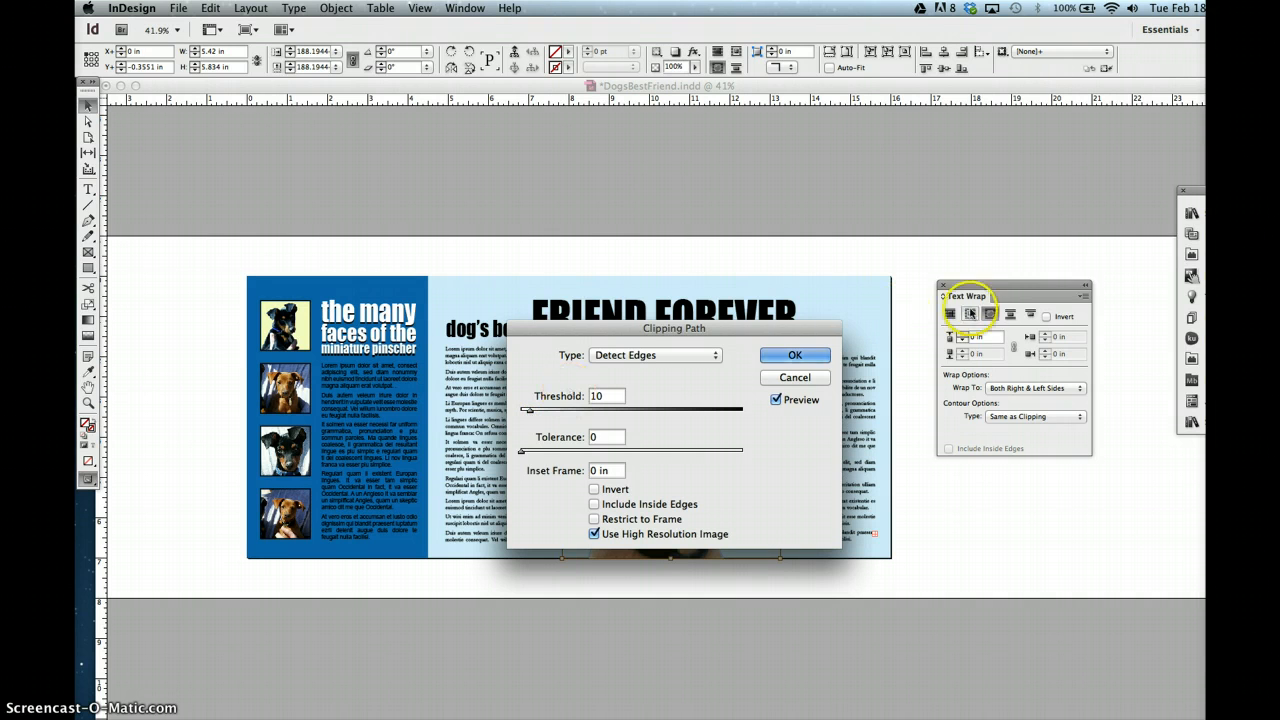
left_click(806, 356)
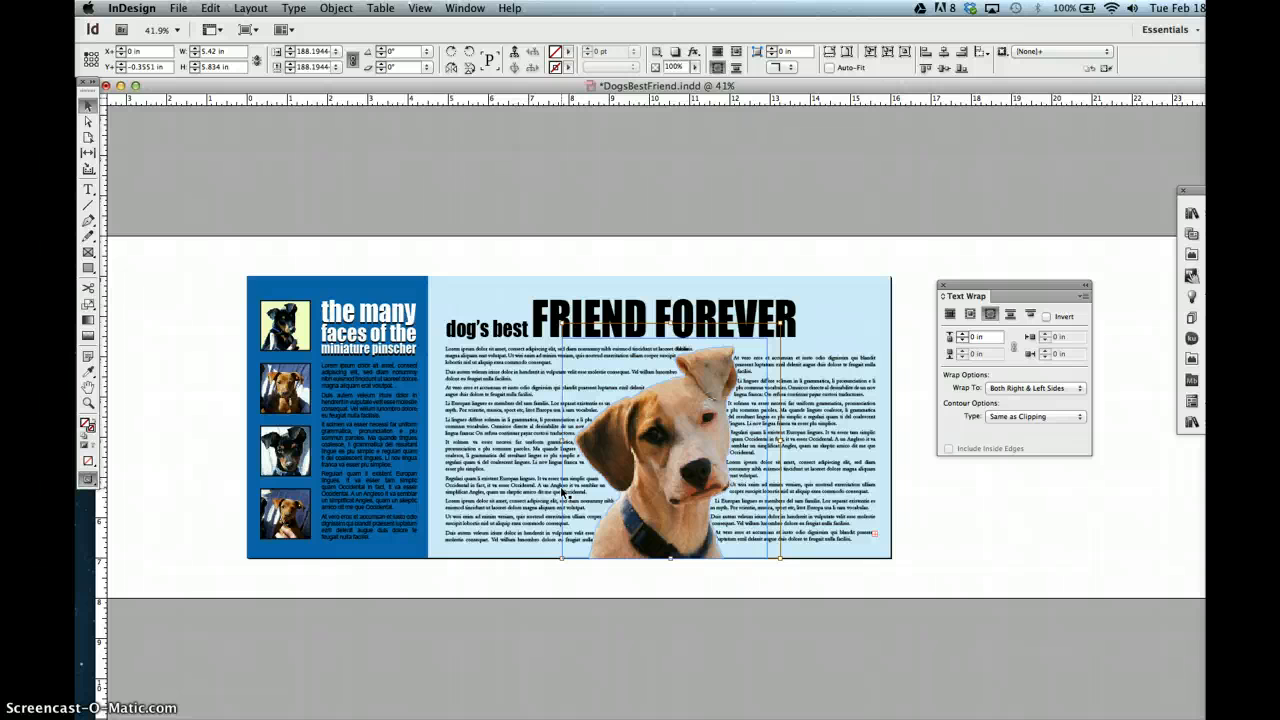
key("super+s")
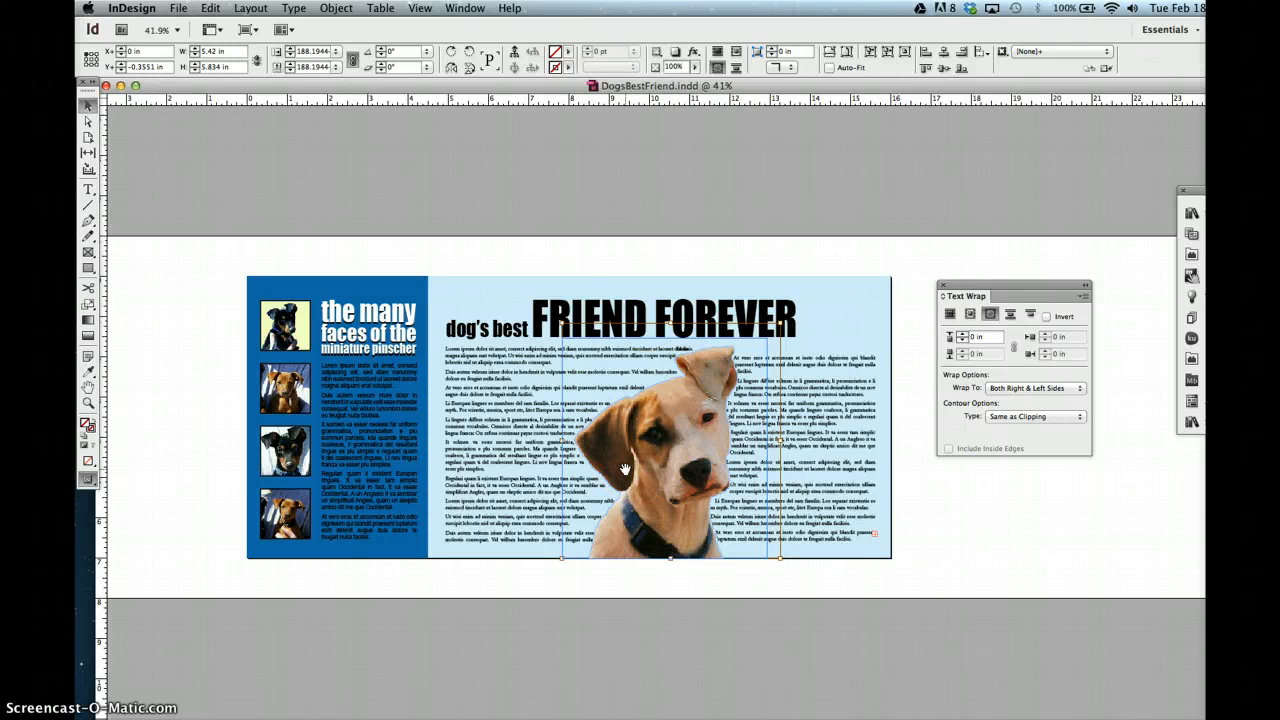
- Switch the dog image's clipping path to the Alpha Channel type using the Petey channel with a threshold of 1
left_click(337, 9)
left_click(389, 352)
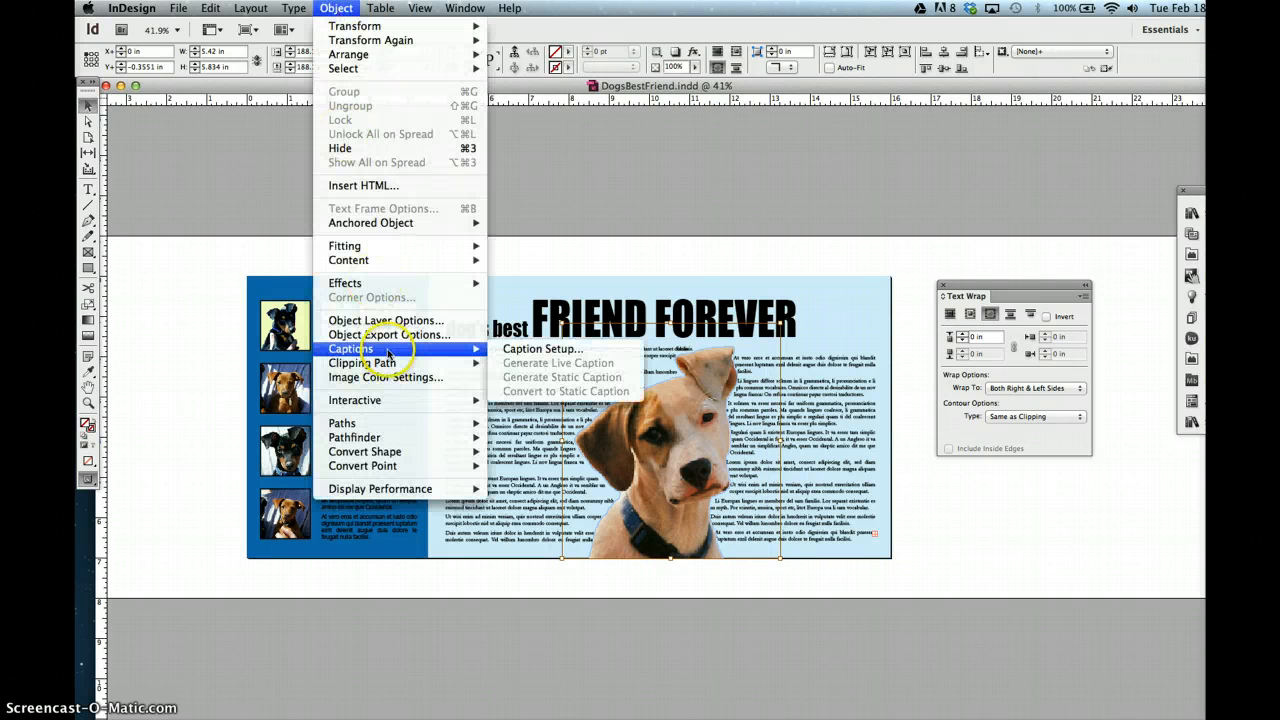
mouse_move(388, 364)
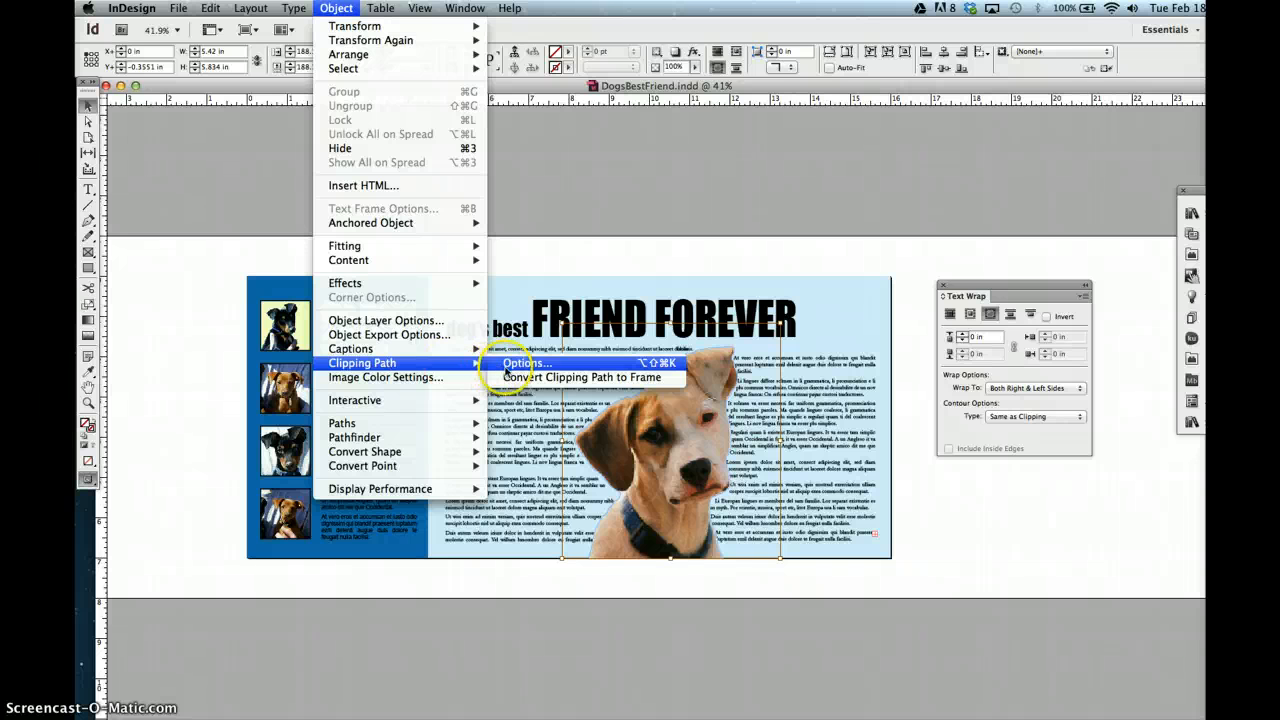
left_click(515, 363)
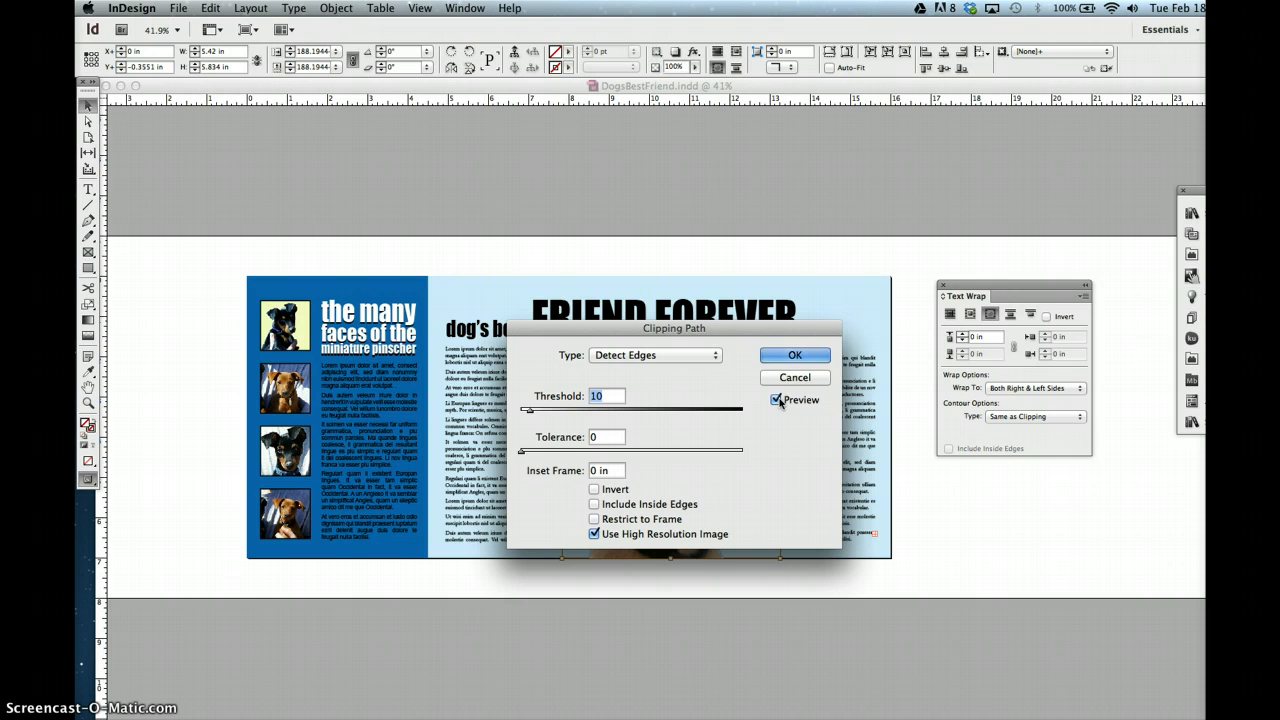
left_click(687, 360)
left_click(686, 368)
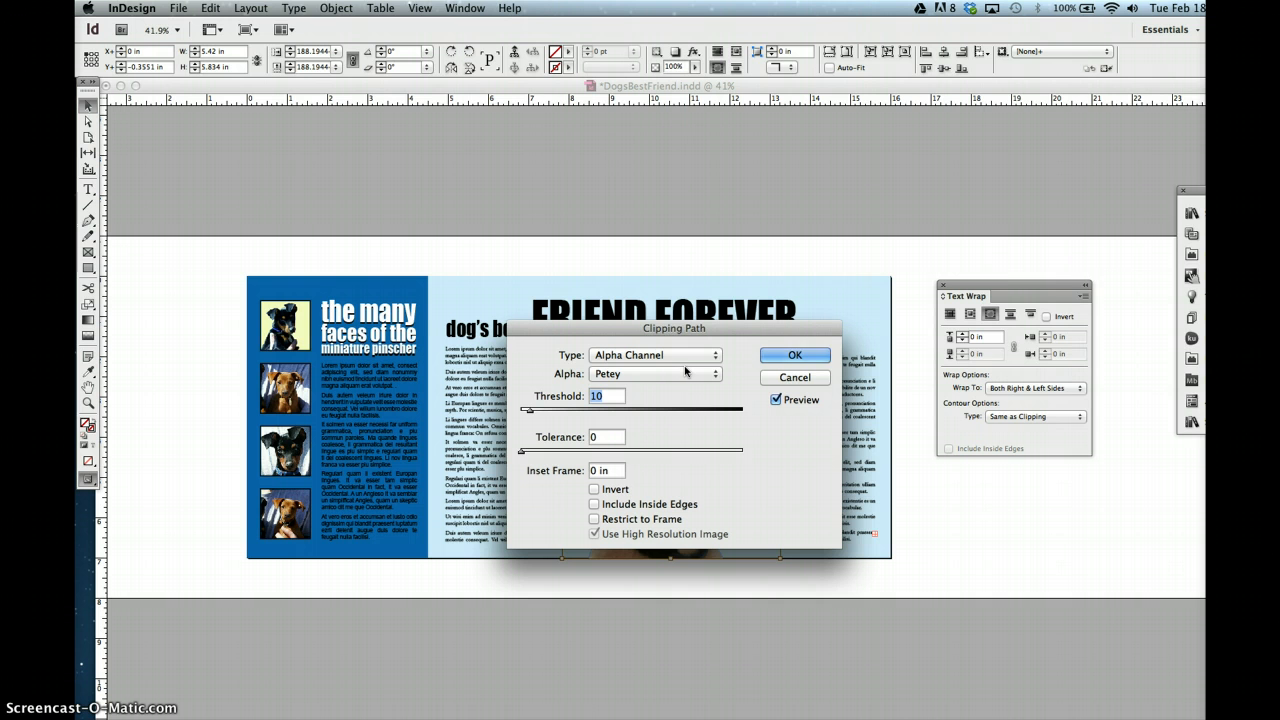
left_click(685, 372)
left_click(685, 373)
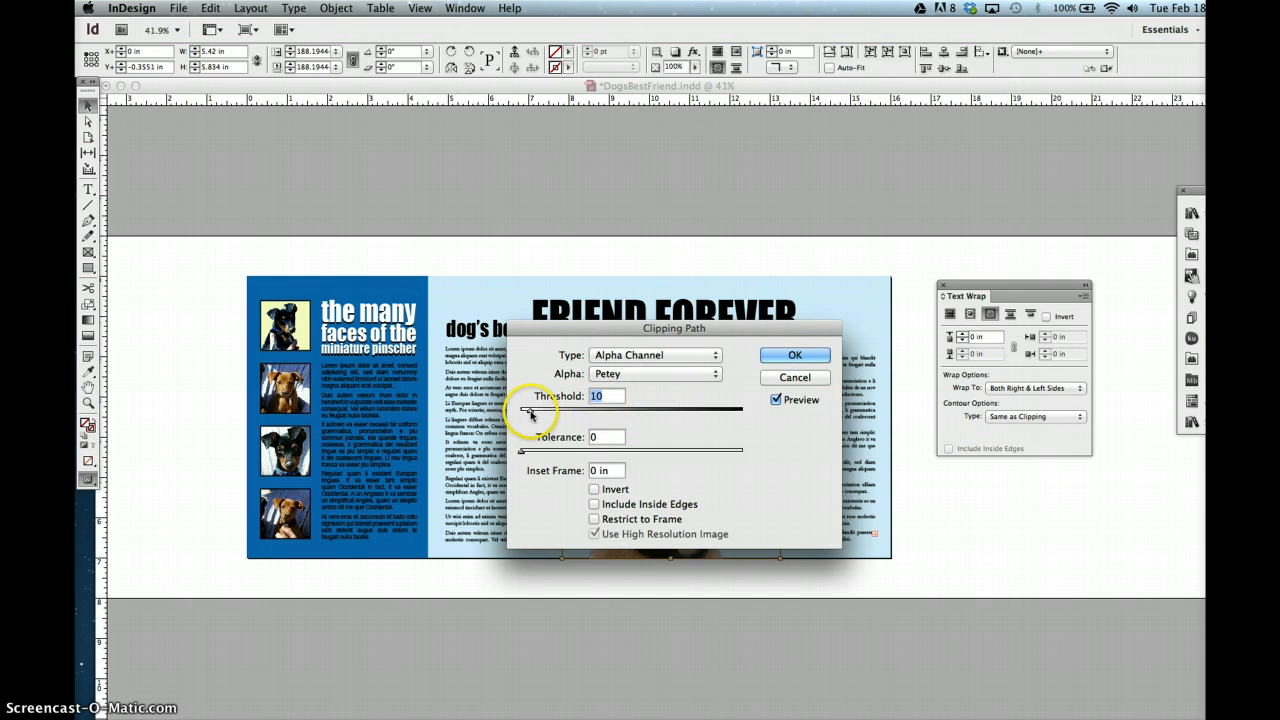
left_click_drag(530, 413, 522, 416)
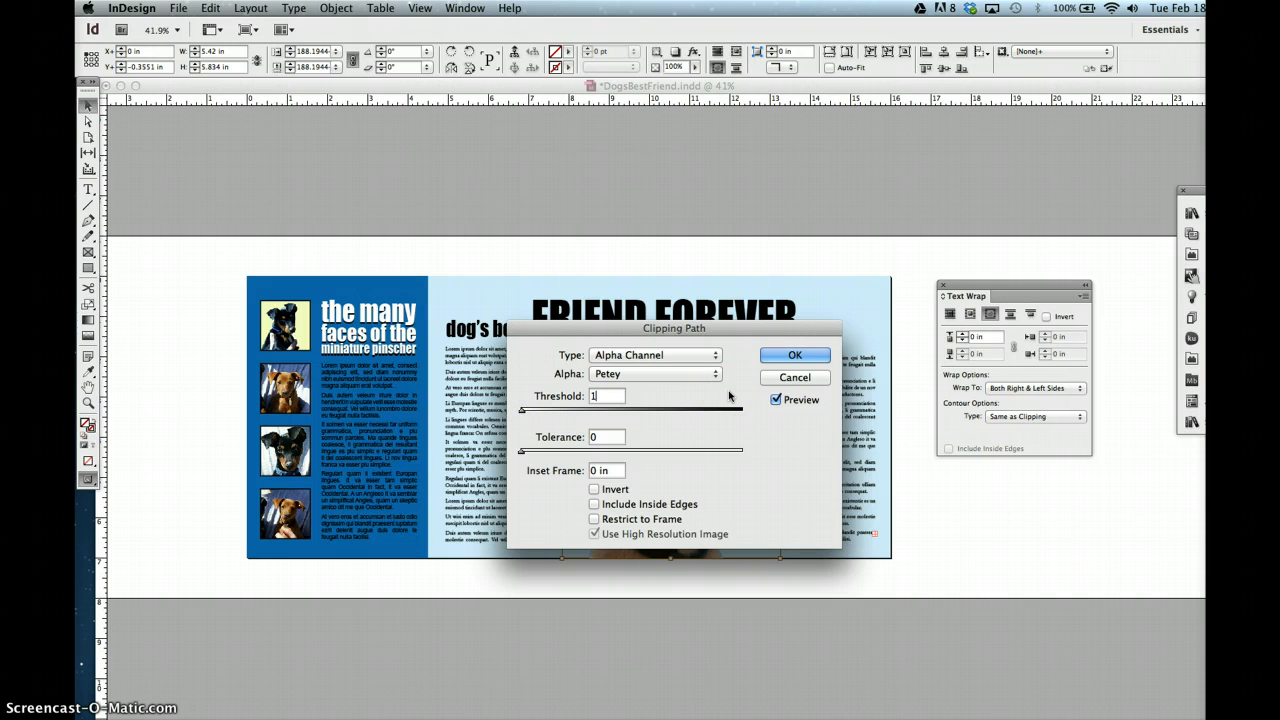
left_click(808, 357)
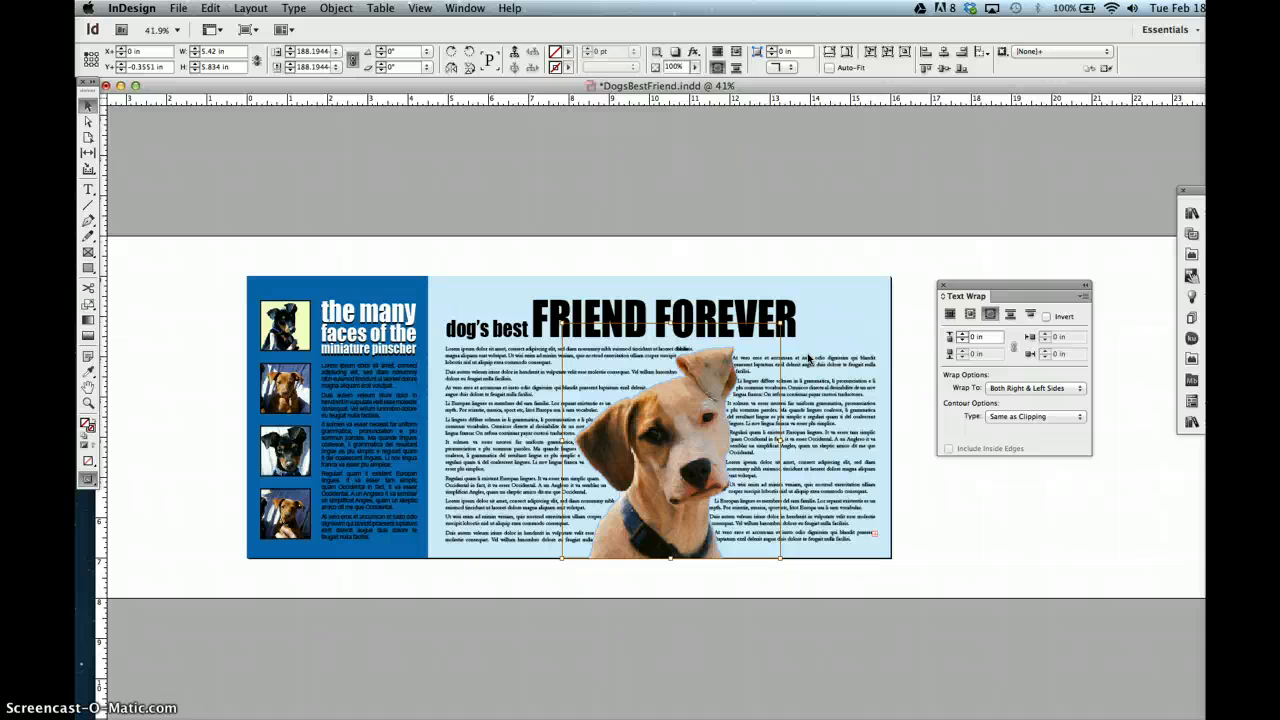
- Switch the dog image's clipping path to the Photoshop Path type using Path 1, and deselect the image
left_click(679, 428)
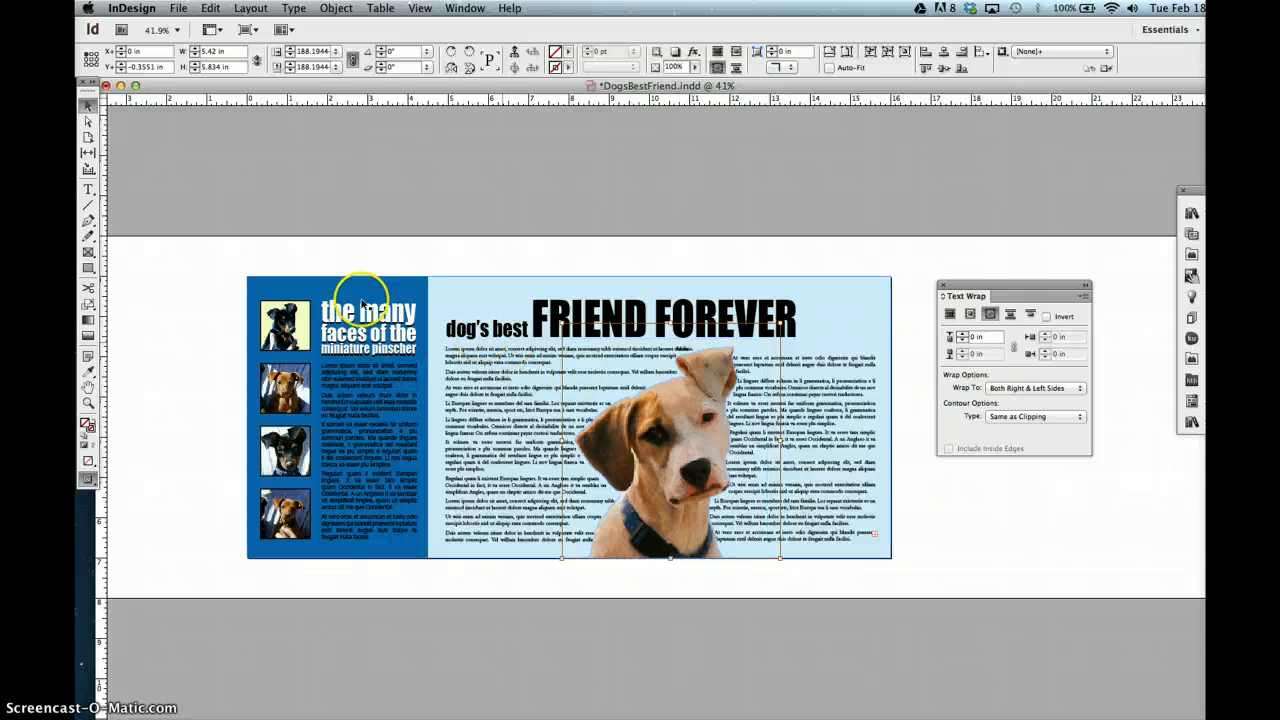
left_click(336, 8)
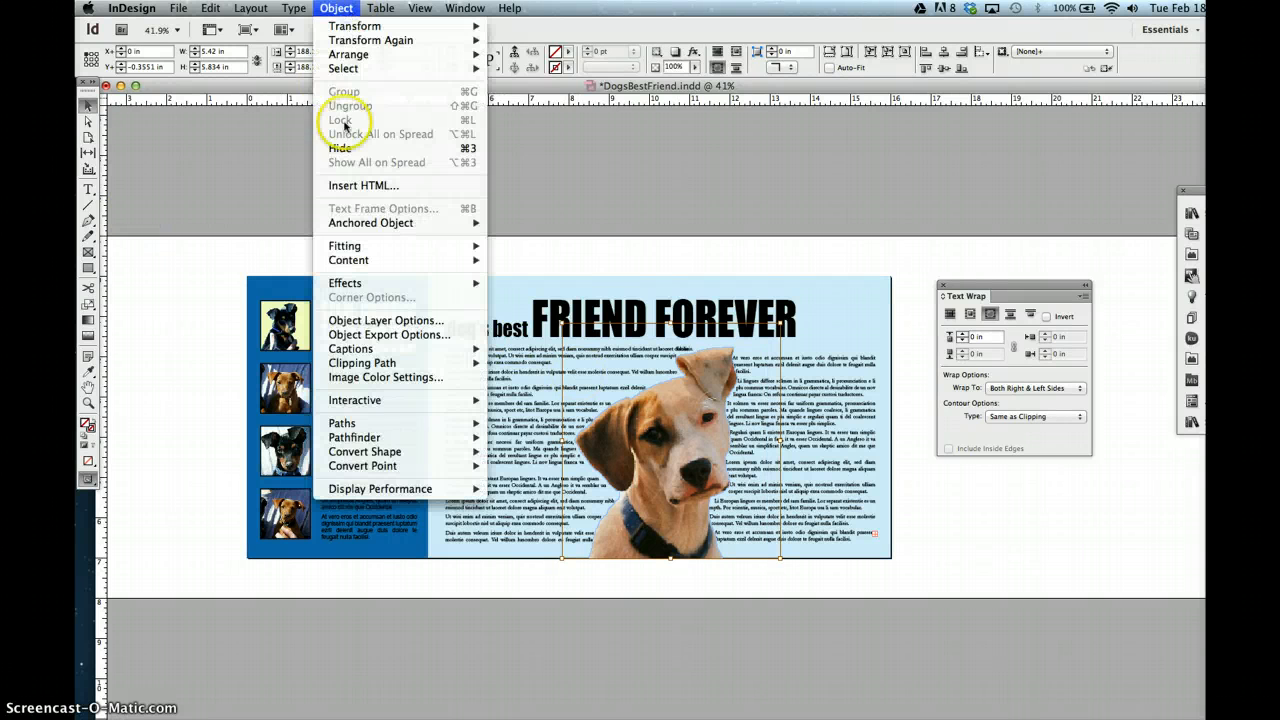
mouse_move(369, 367)
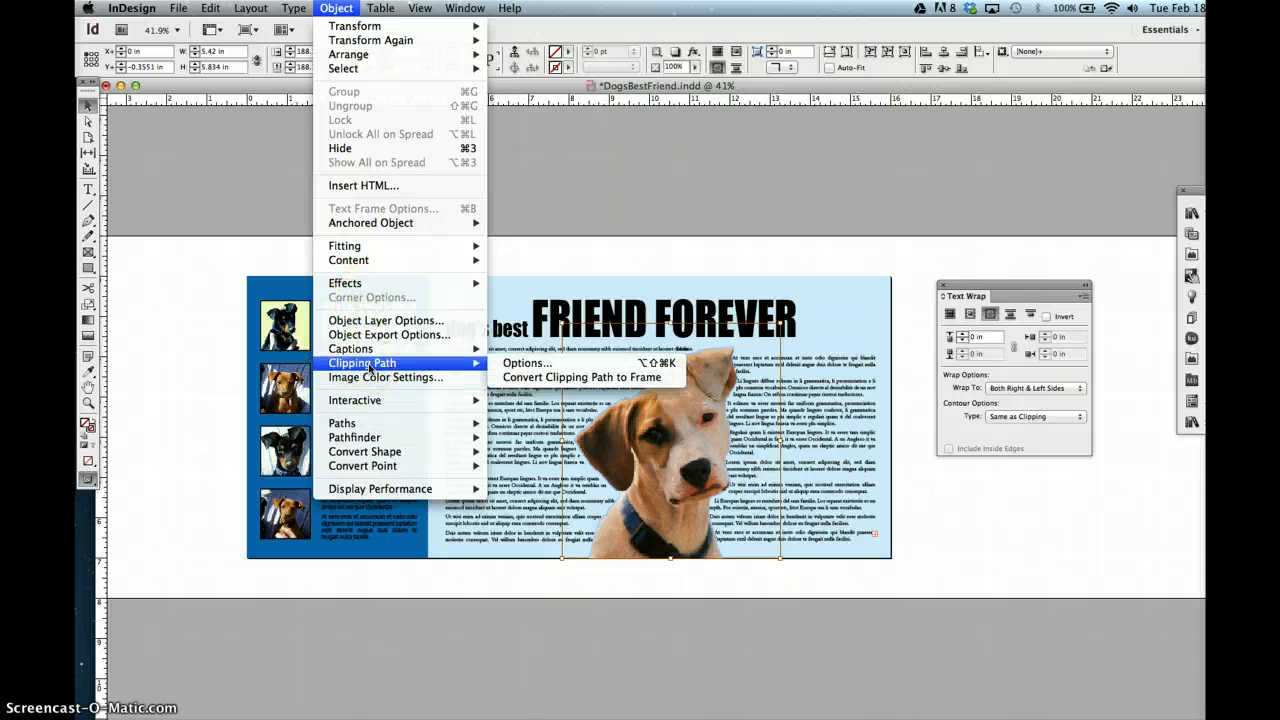
left_click(512, 364)
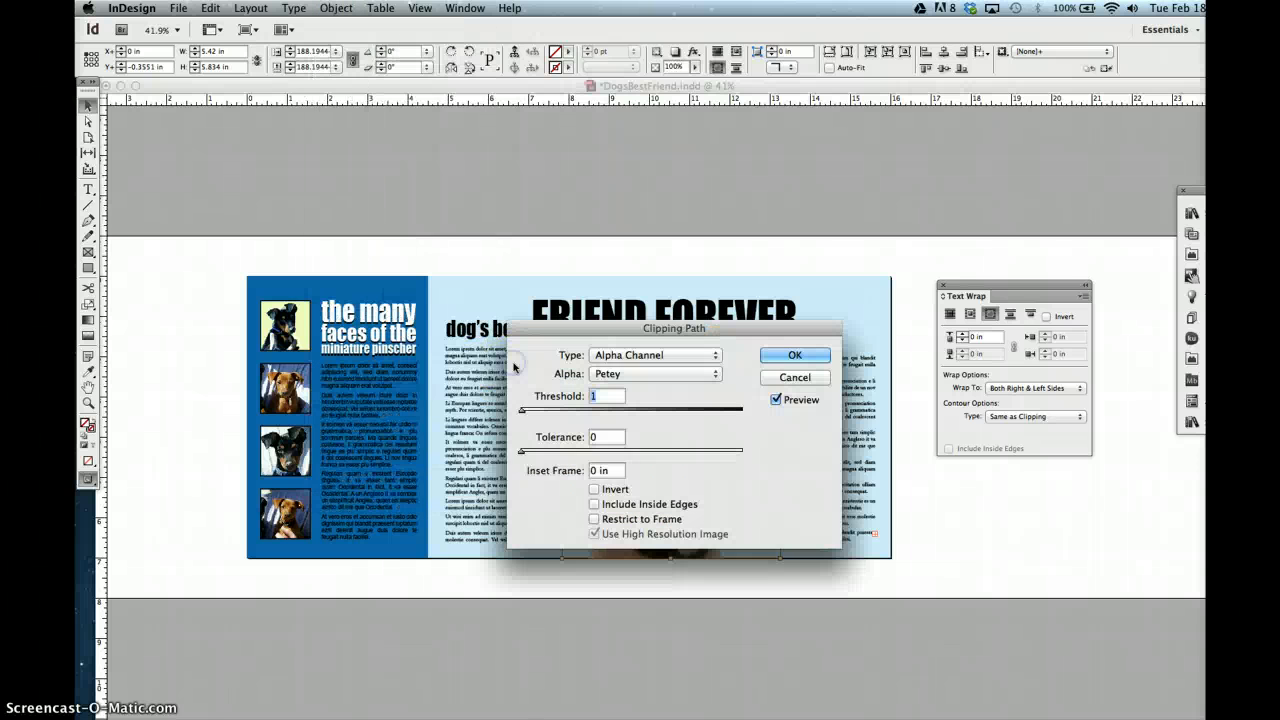
left_click(766, 410)
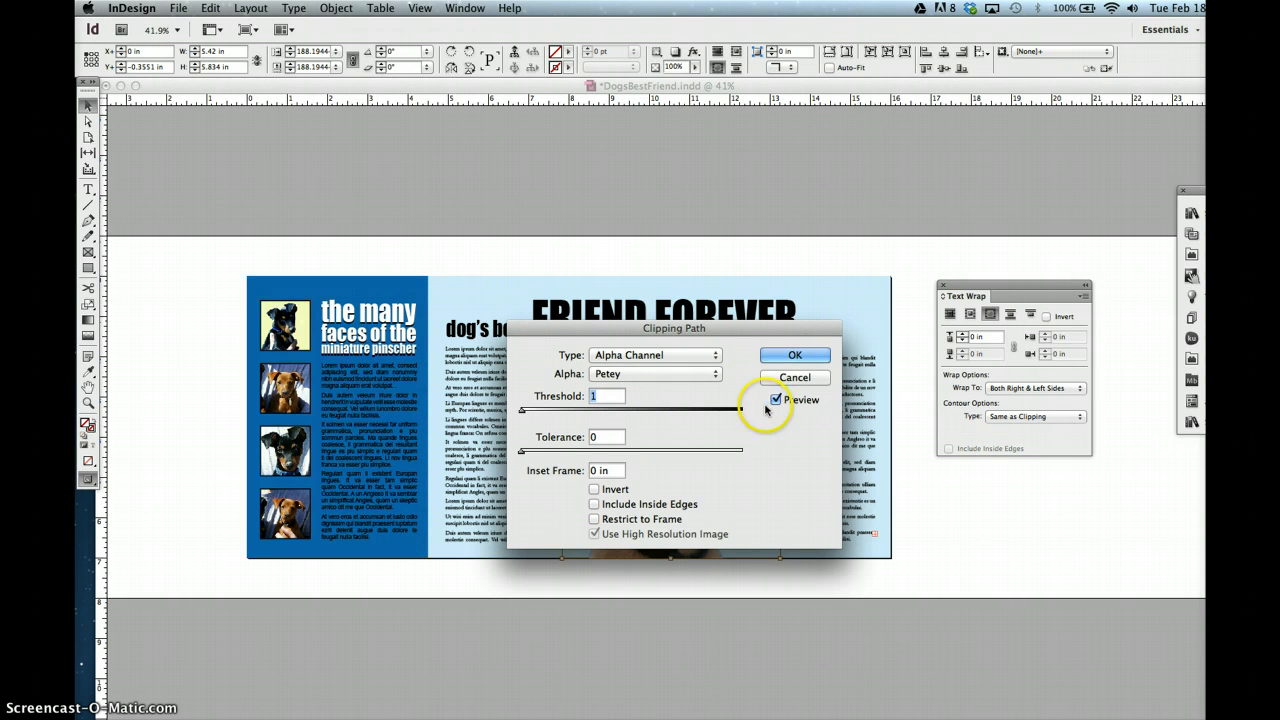
left_click(657, 356)
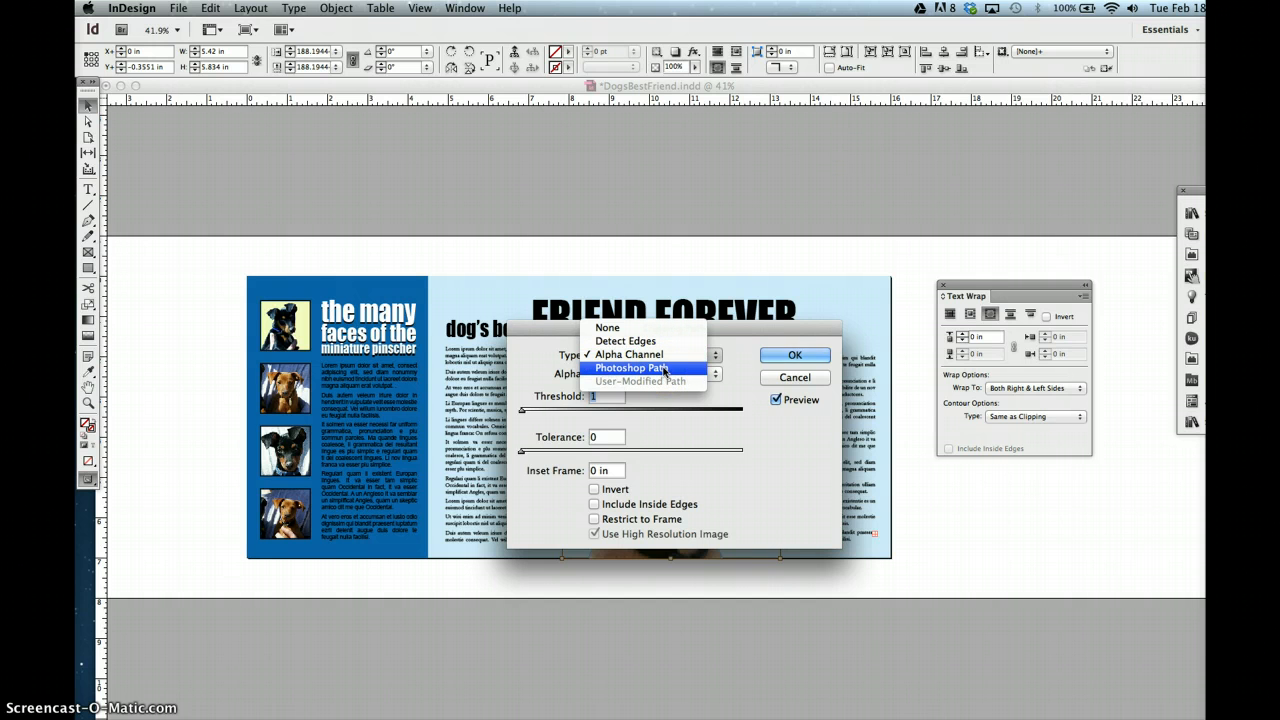
left_click(663, 369)
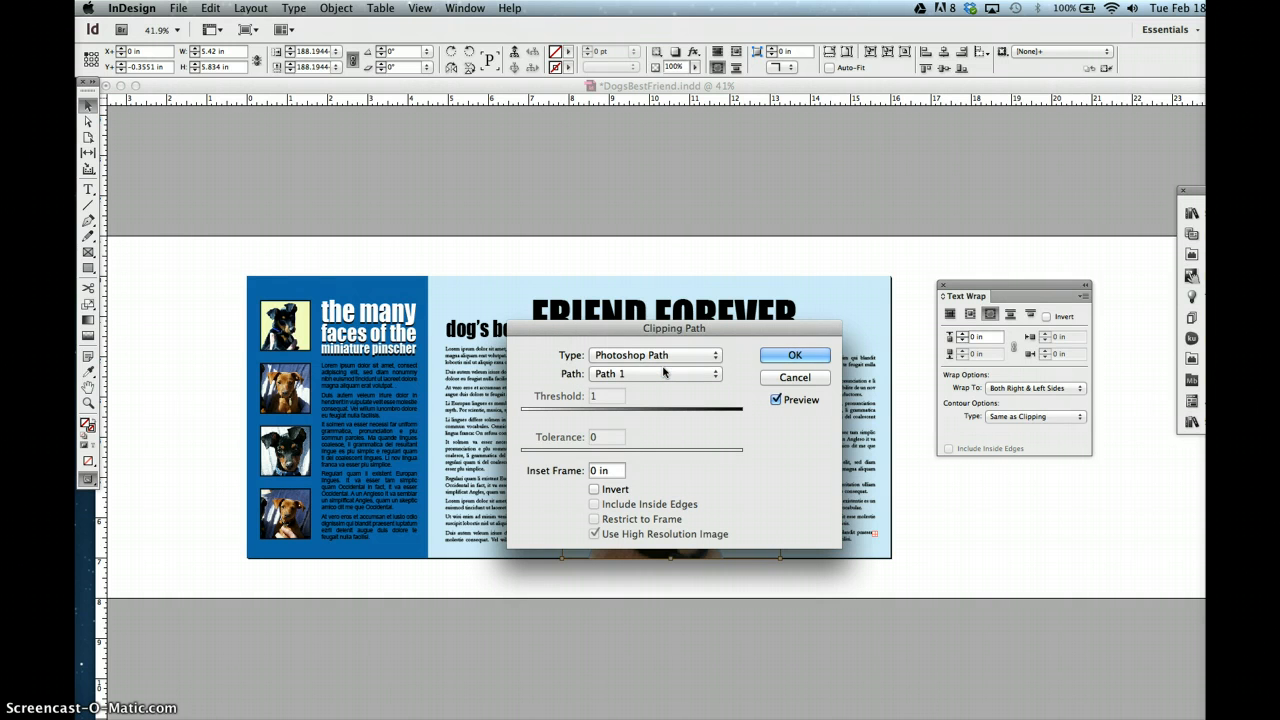
left_click(658, 375)
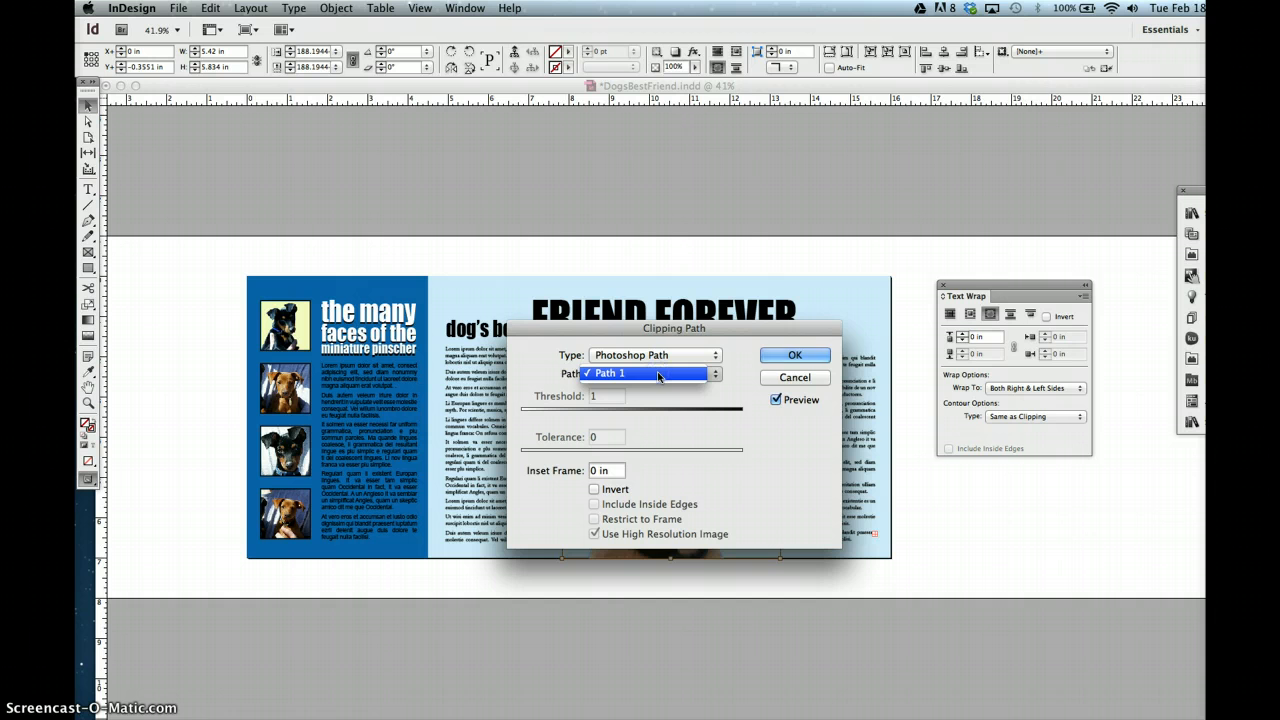
left_click(658, 374)
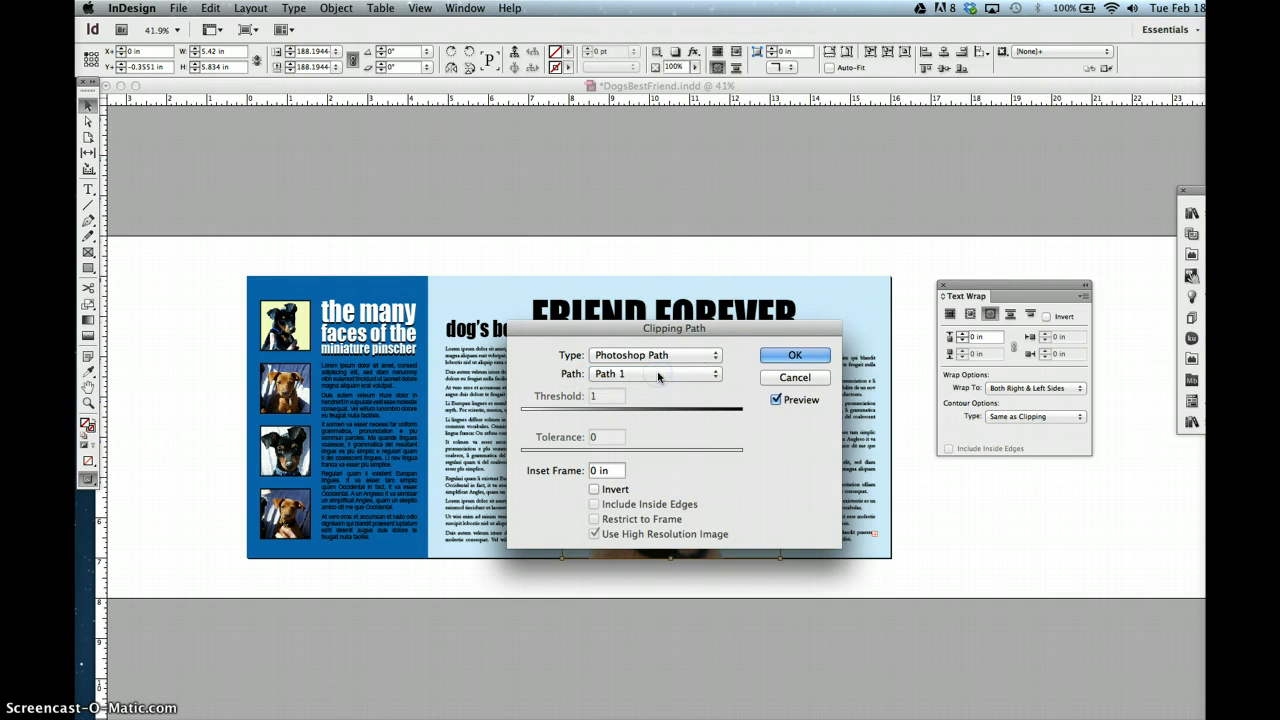
left_click(795, 356)
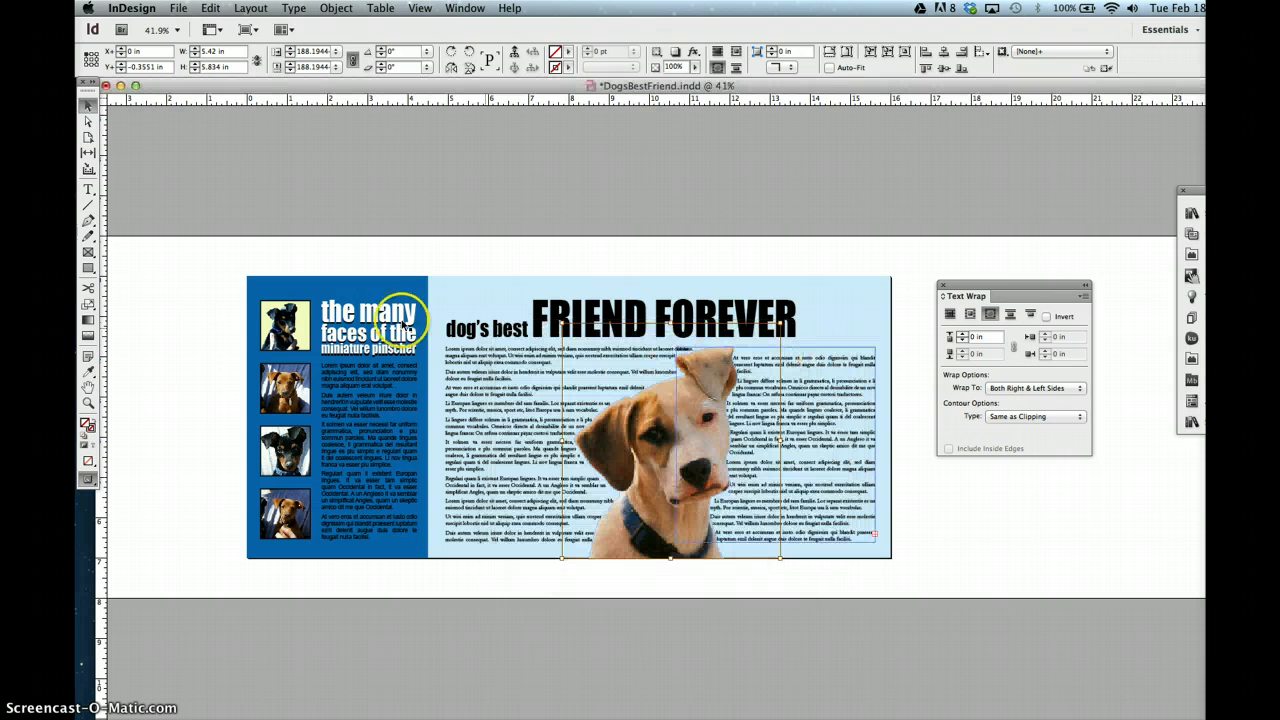
left_click(187, 385)
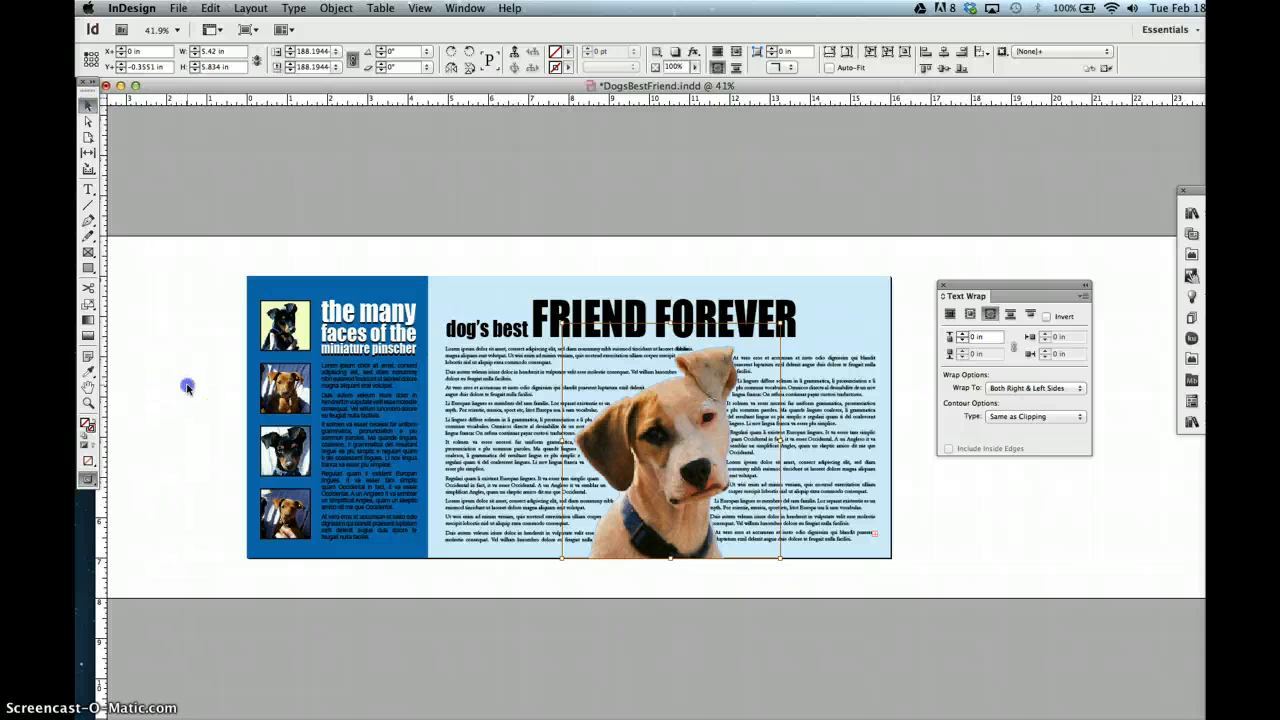
- Select the large dog image's frame and review its clipping path options, keeping the current settings
left_click(686, 410)
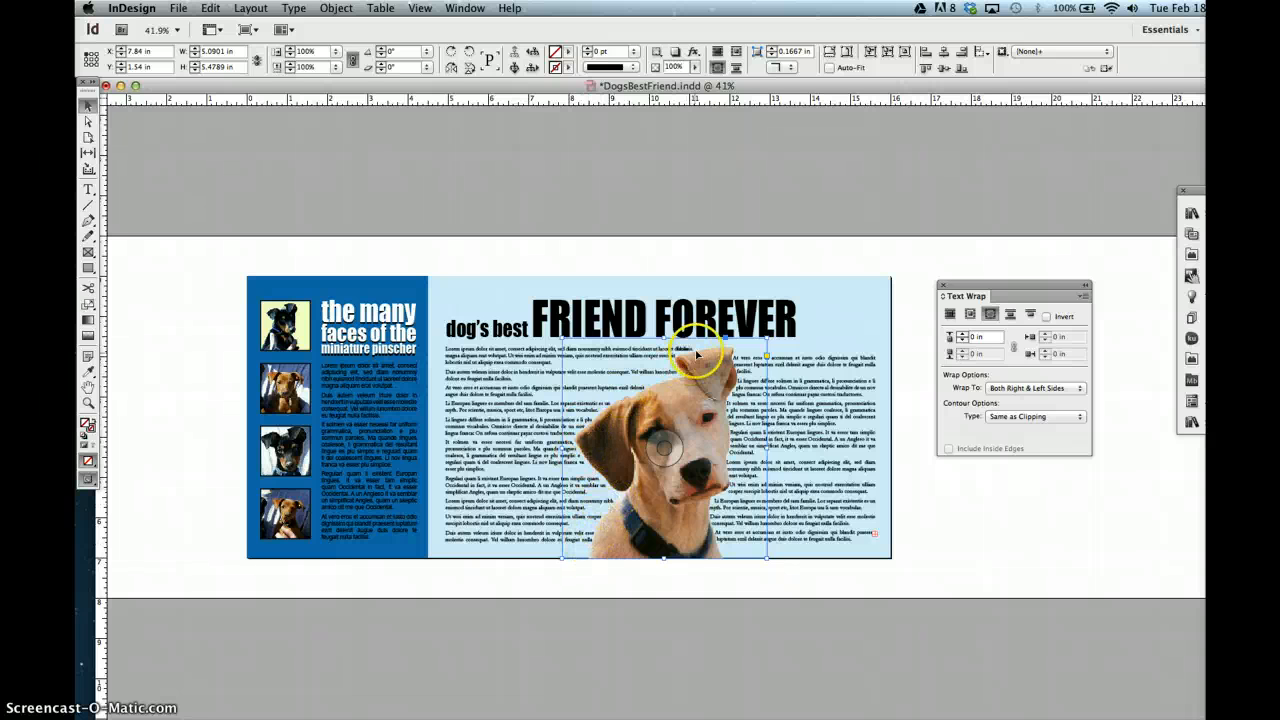
left_click(333, 8)
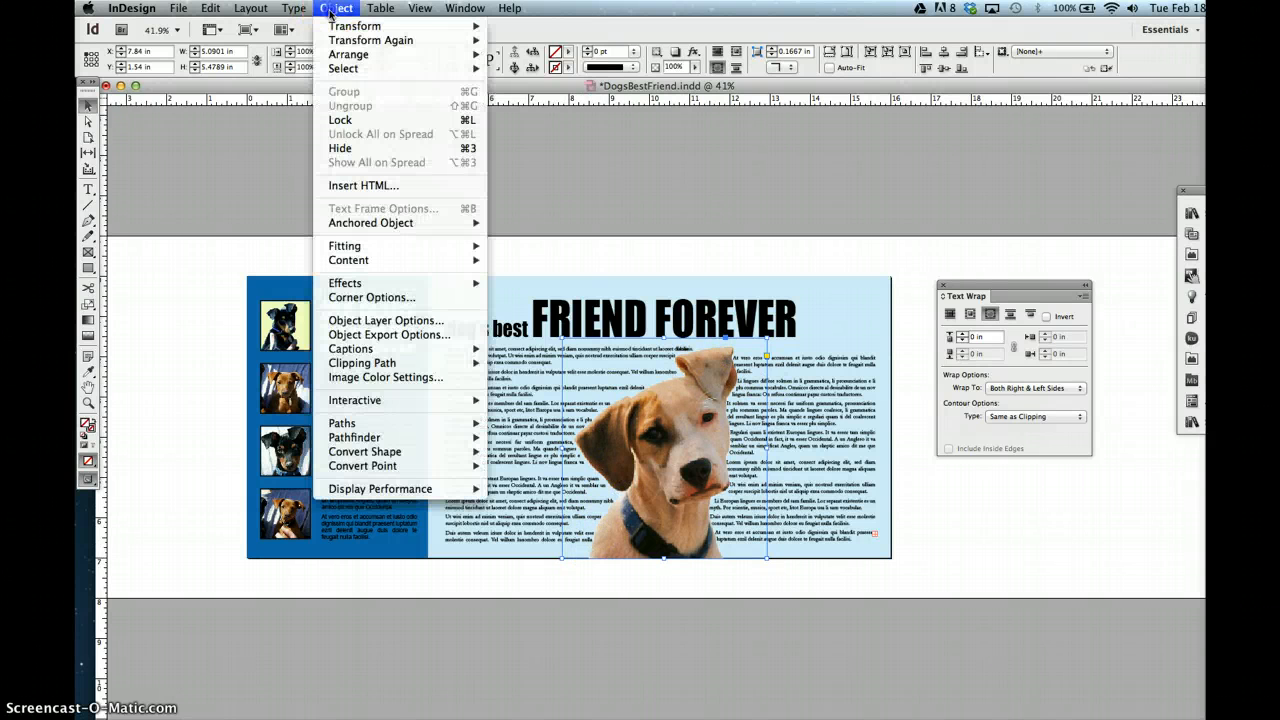
mouse_move(400, 363)
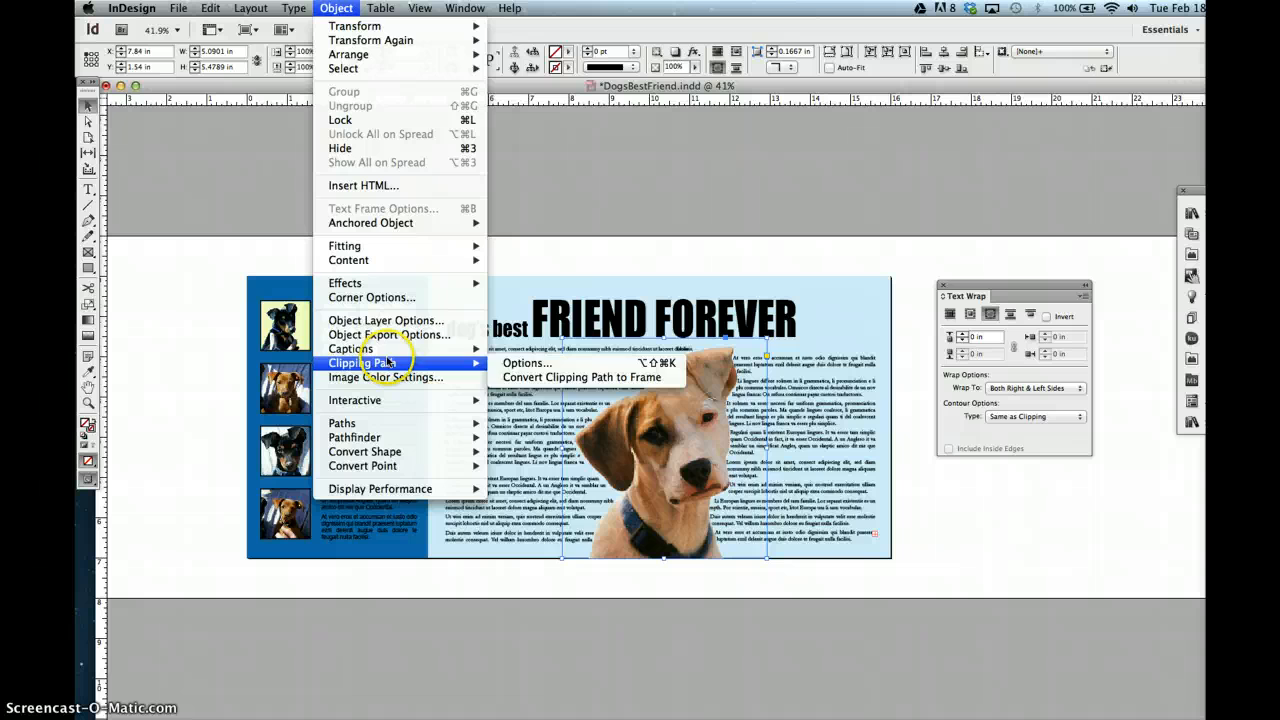
left_click(519, 365)
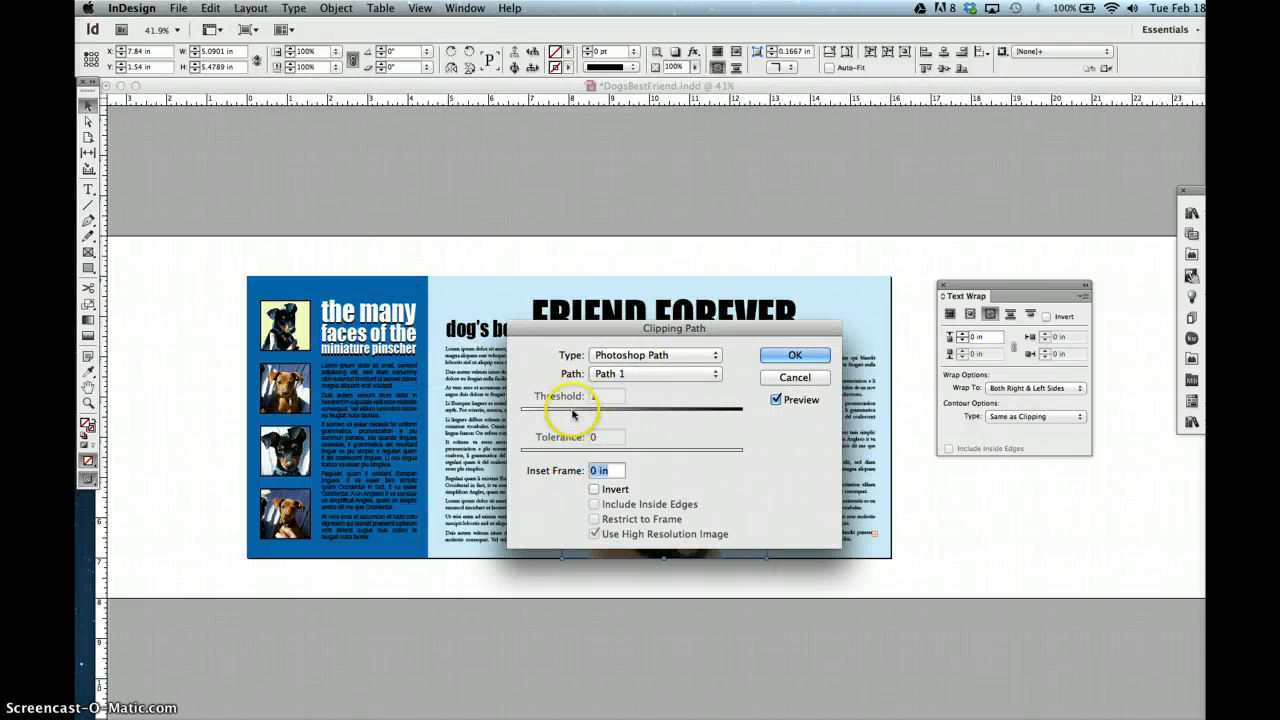
left_click(799, 357)
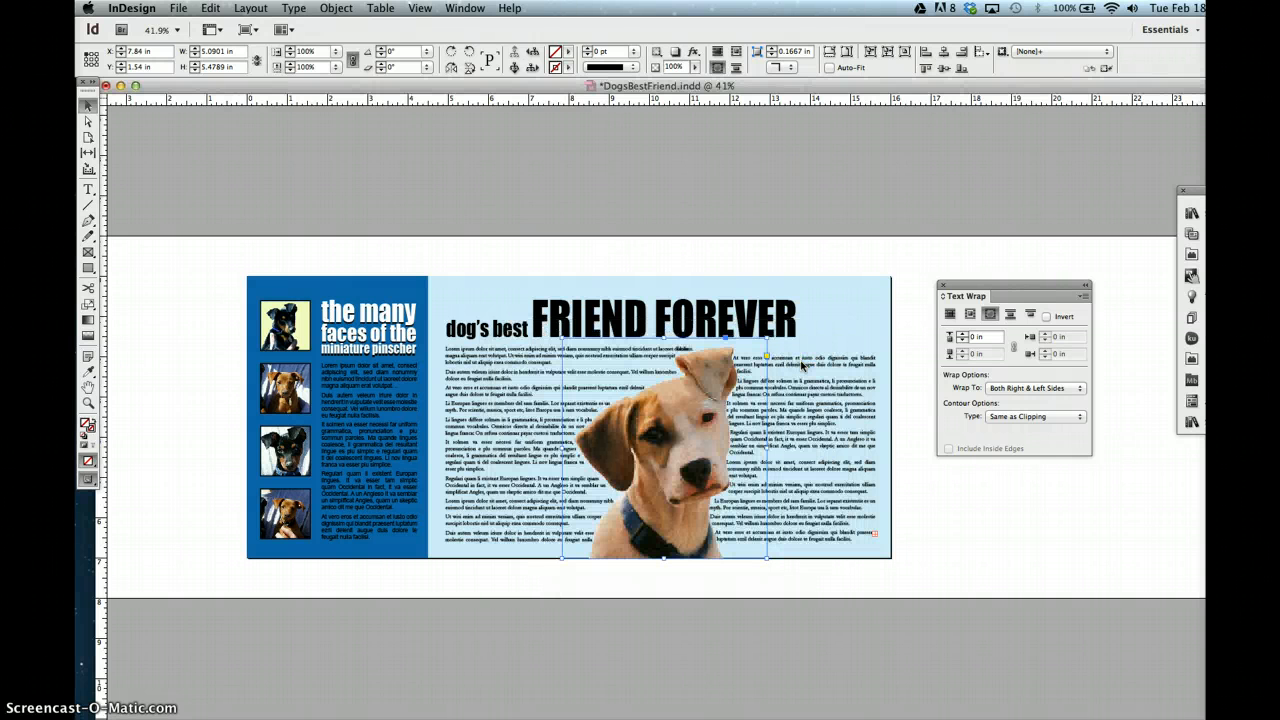
- Deselect the dog image and switch the spread to Preview screen mode
left_click(799, 378)
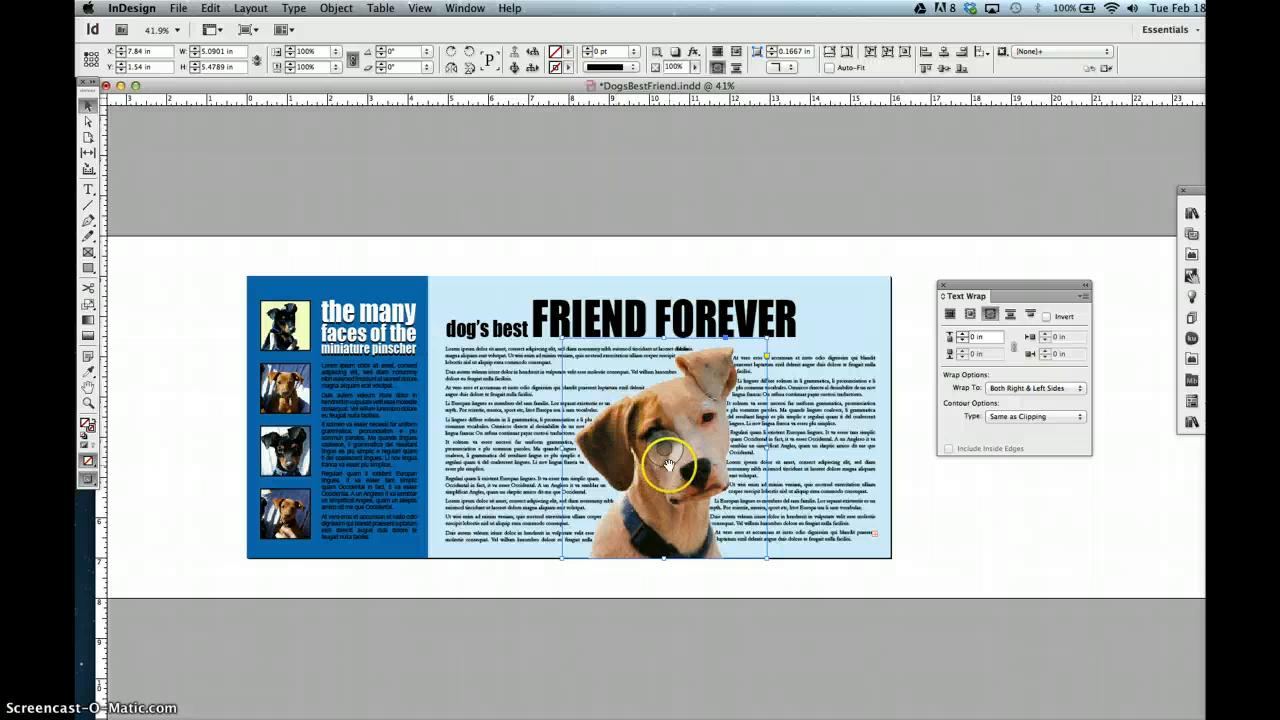
left_click_drag(668, 463, 668, 460)
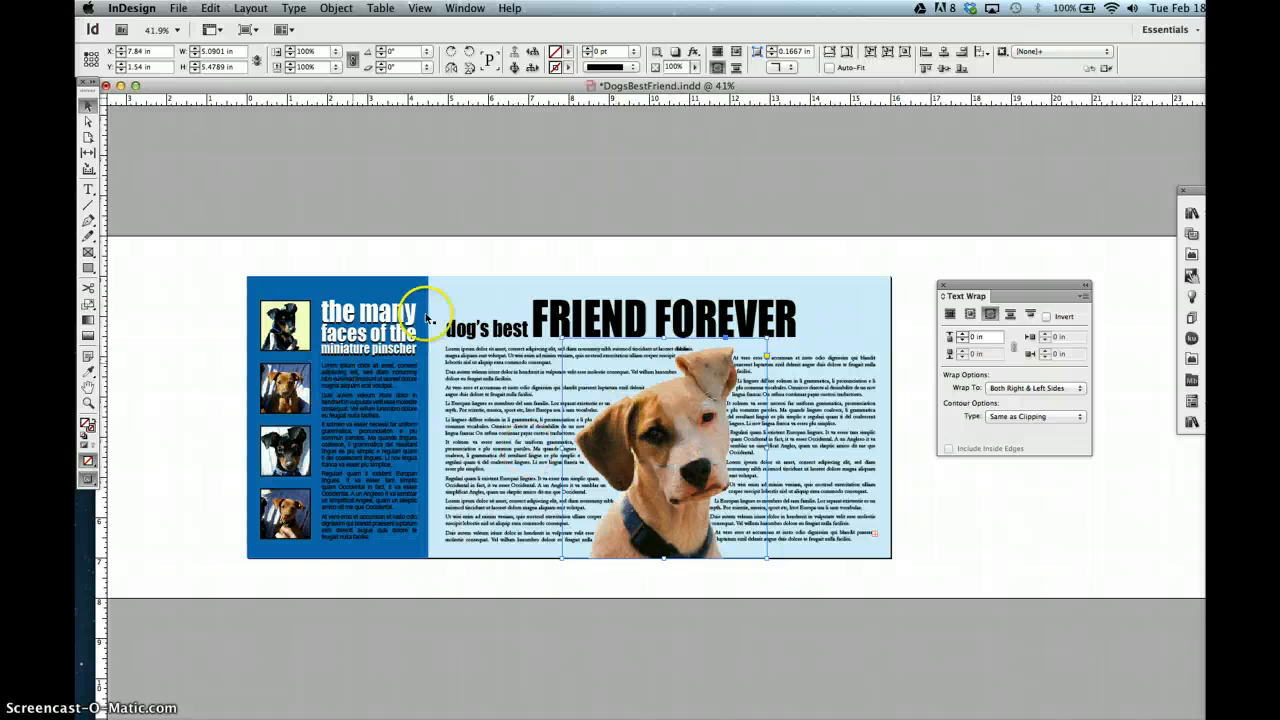
left_click(458, 246)
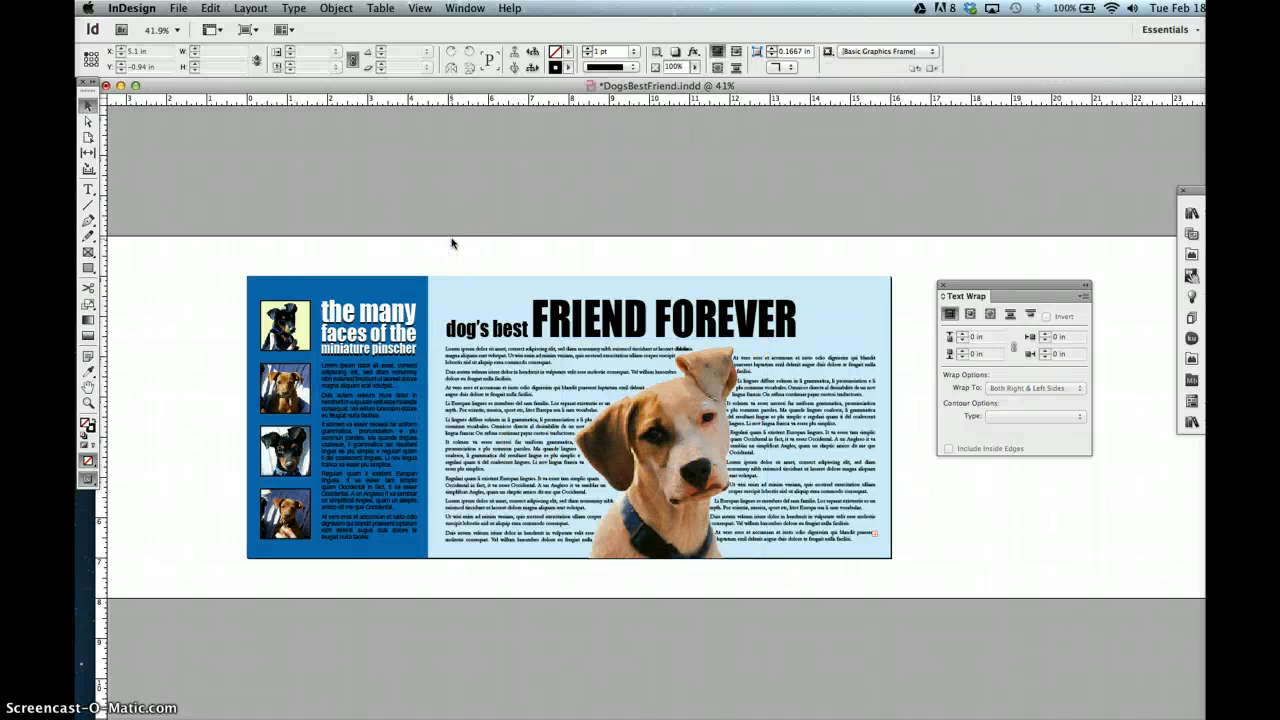
key("w")
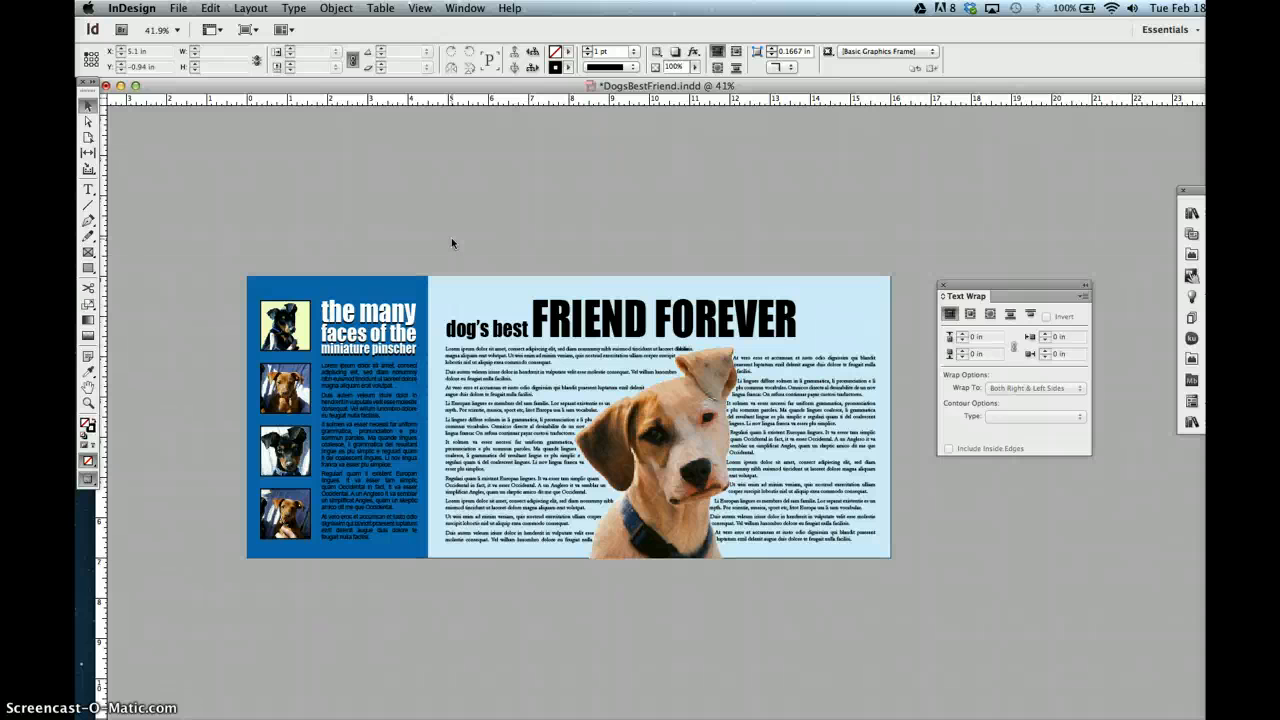
- Select the article's text frame and use Find Font to locate the first text set in Garamond Regular
left_click(508, 502)
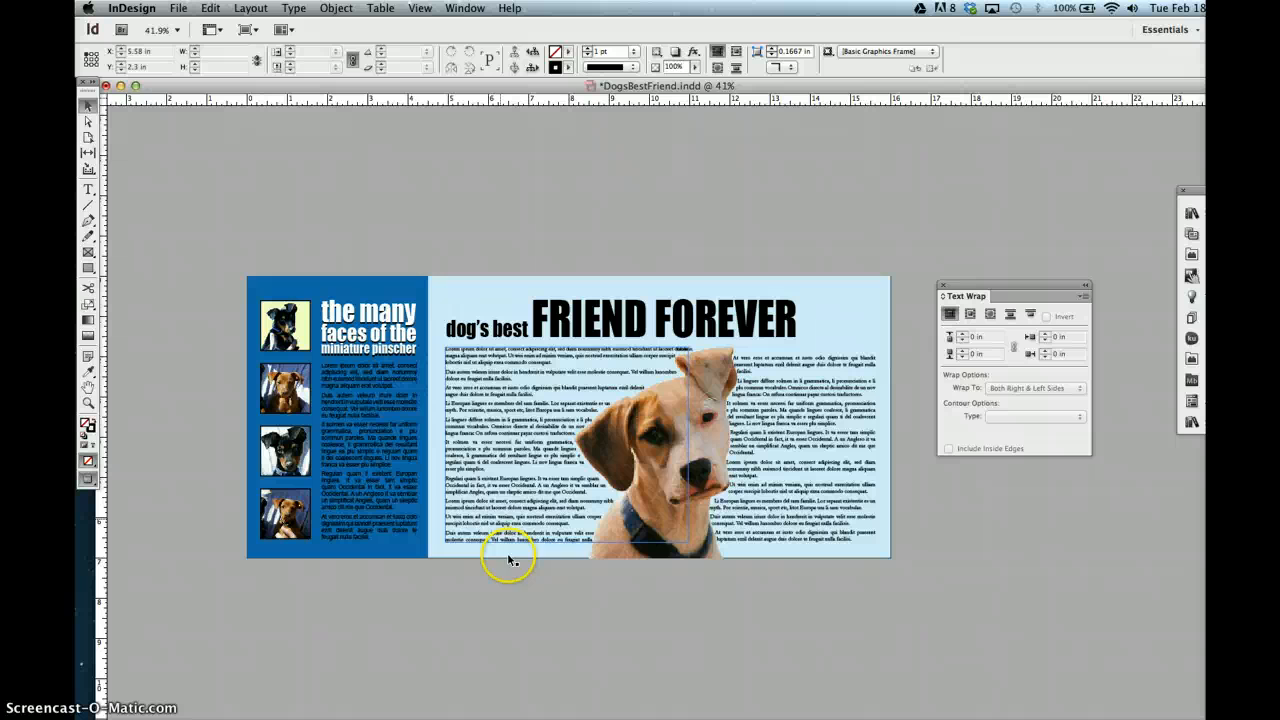
left_click(552, 496)
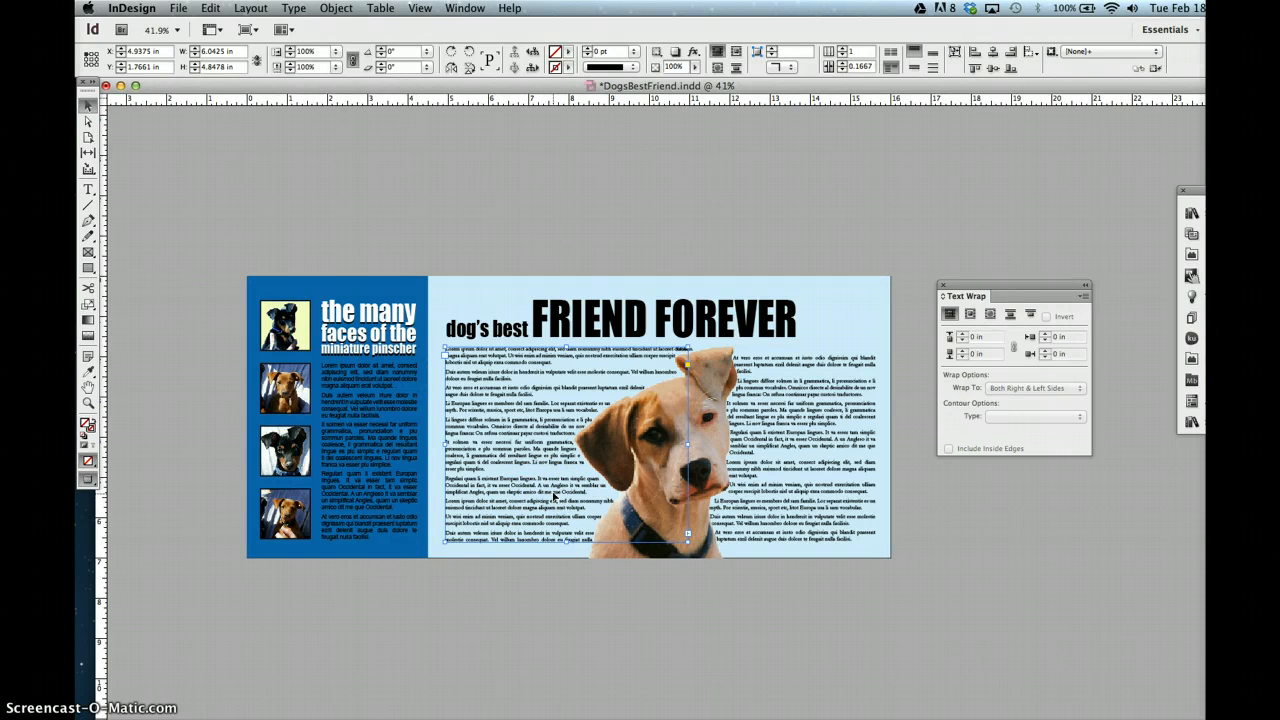
left_click(293, 8)
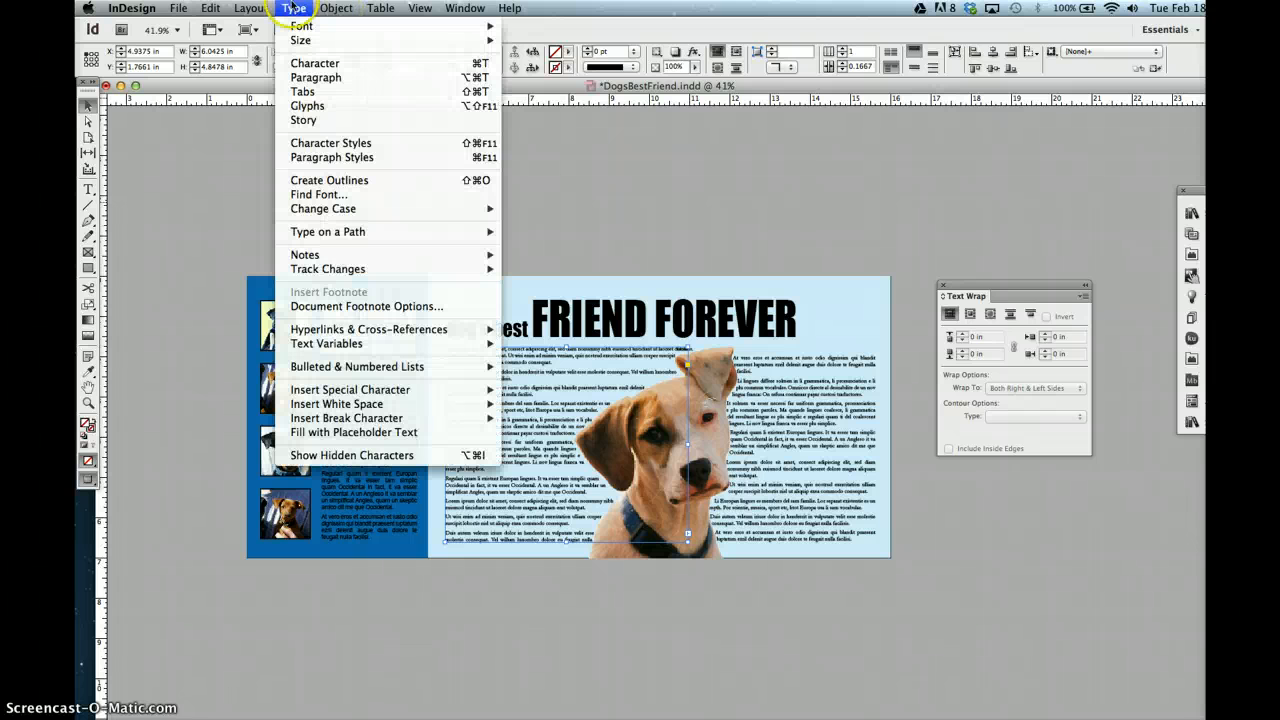
left_click(318, 194)
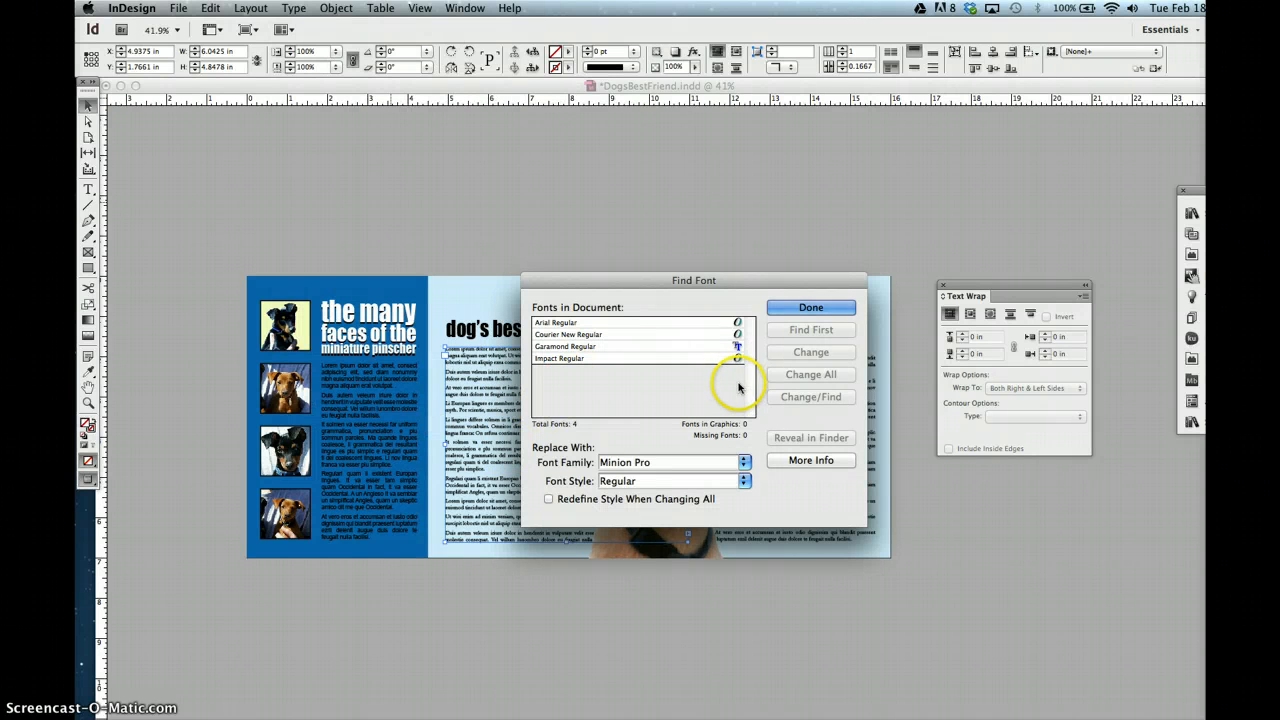
left_click(710, 346)
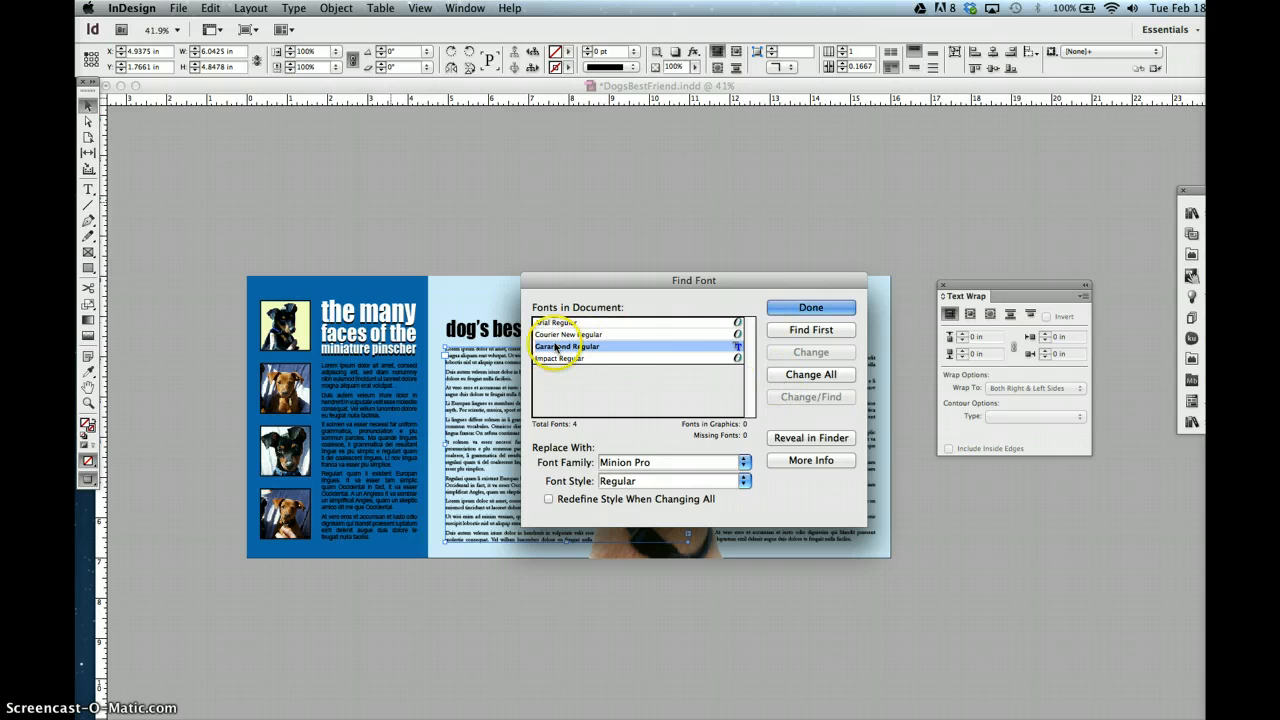
left_click(800, 333)
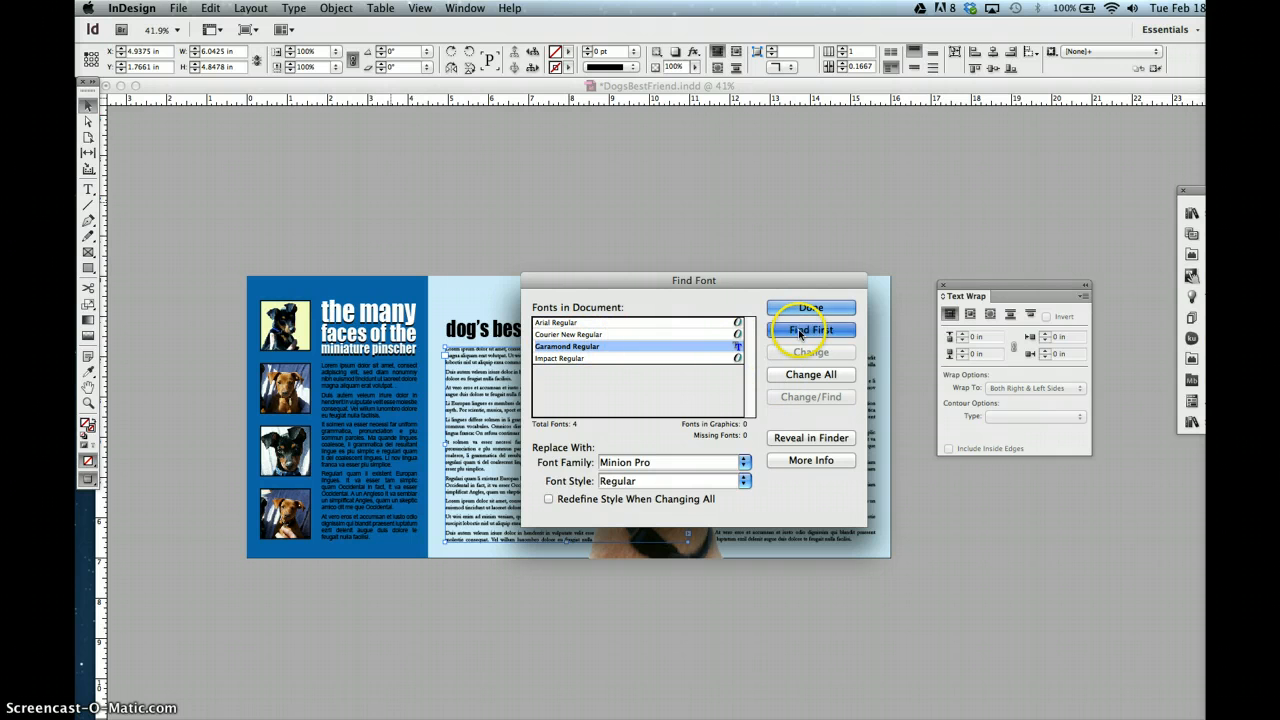
- Replace every use of Garamond Regular with Times Regular and finish the font replacement
left_click(743, 462)
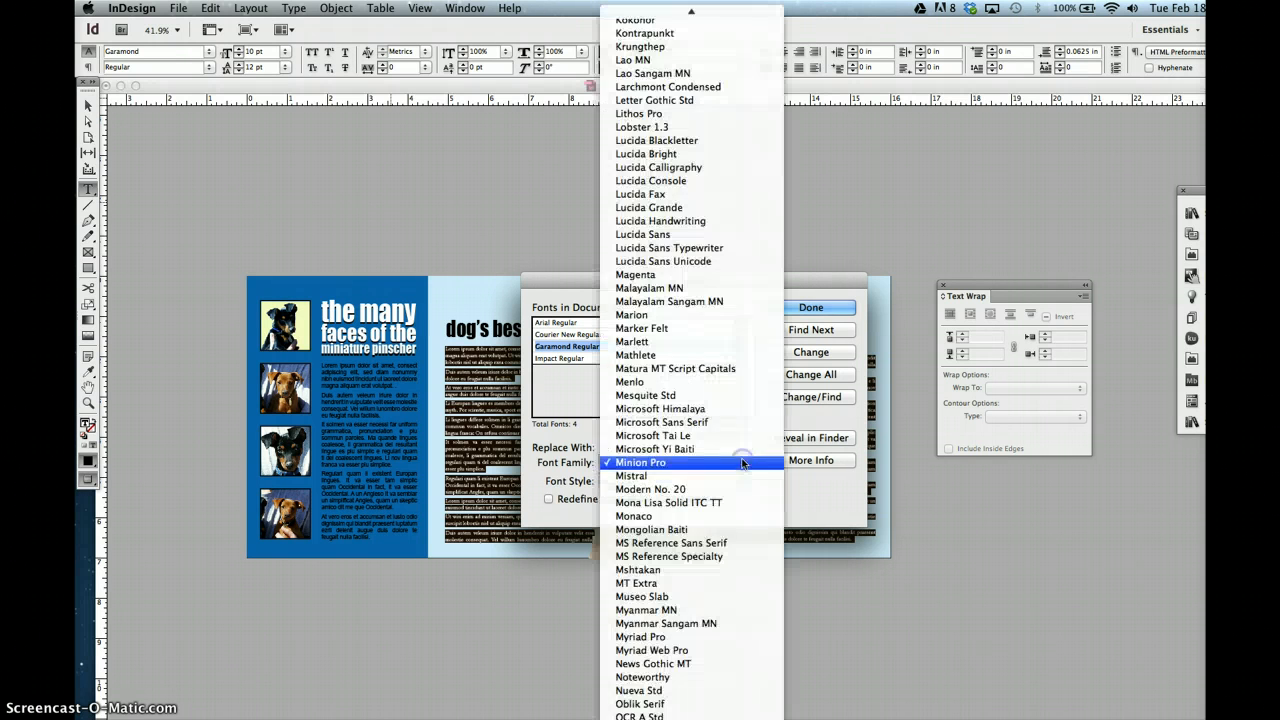
scroll(693, 685, "down", 10)
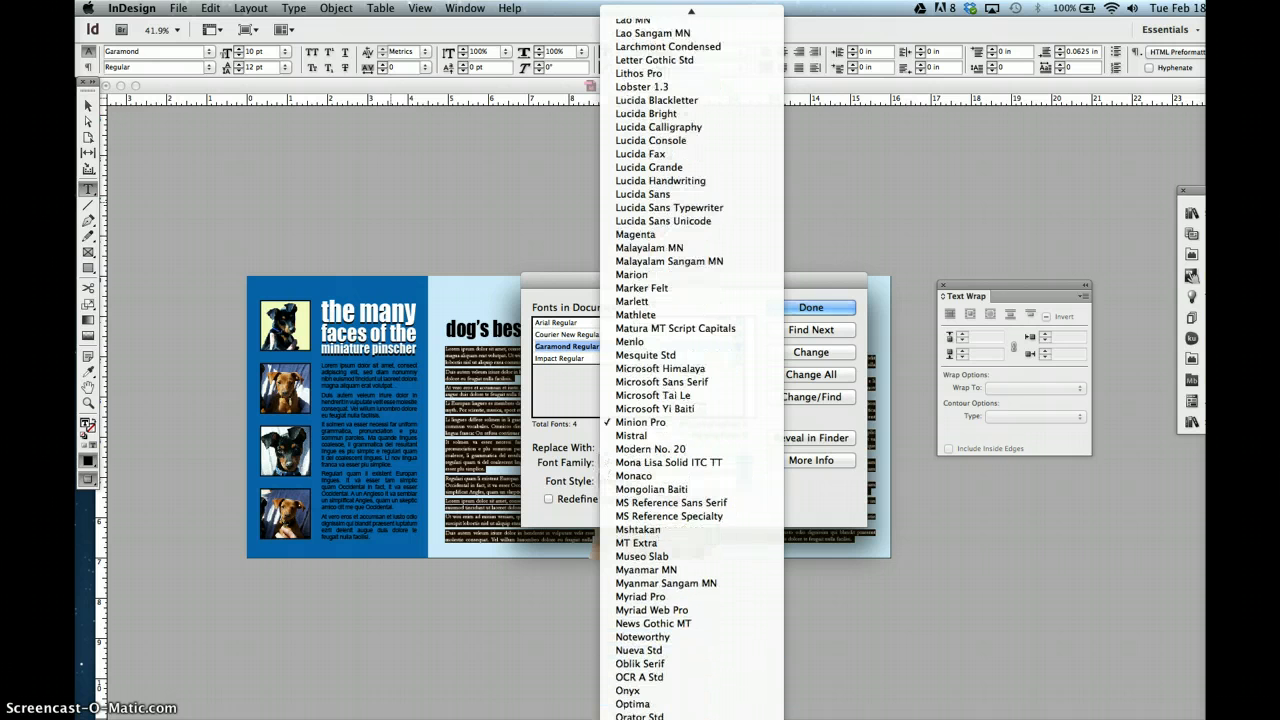
scroll(693, 690, "down", 15)
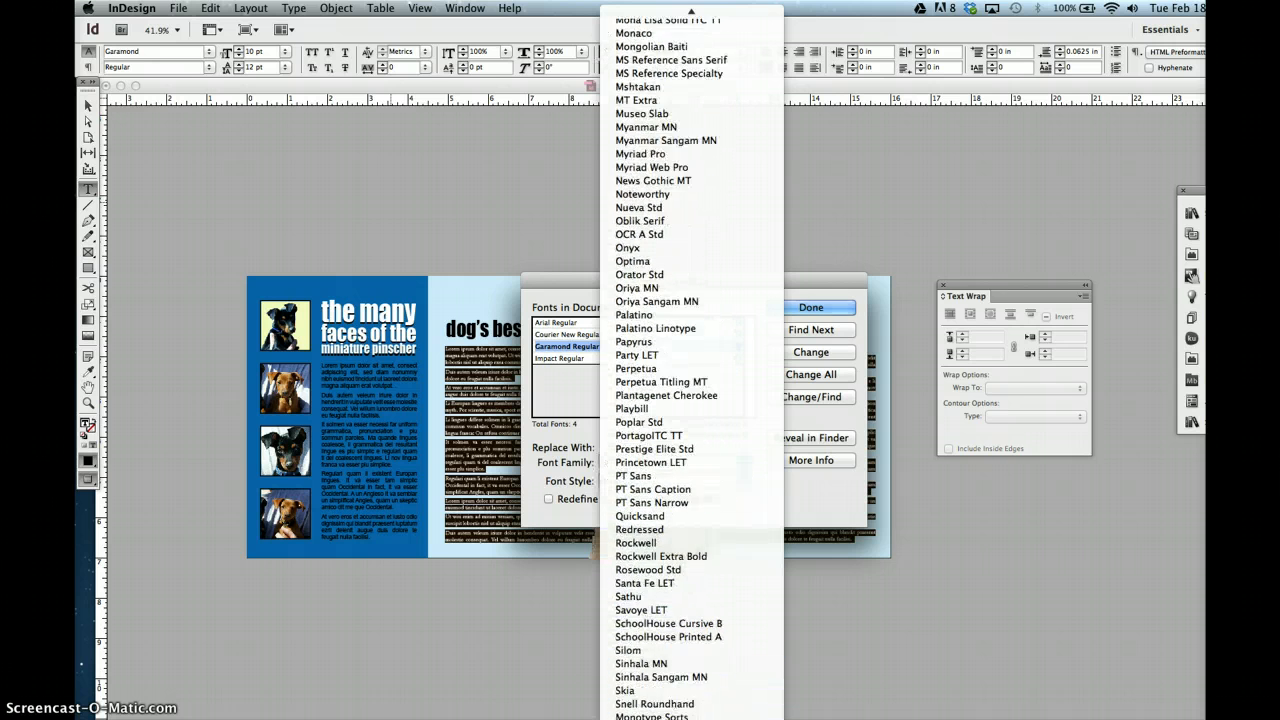
scroll(660, 560, "down", 6)
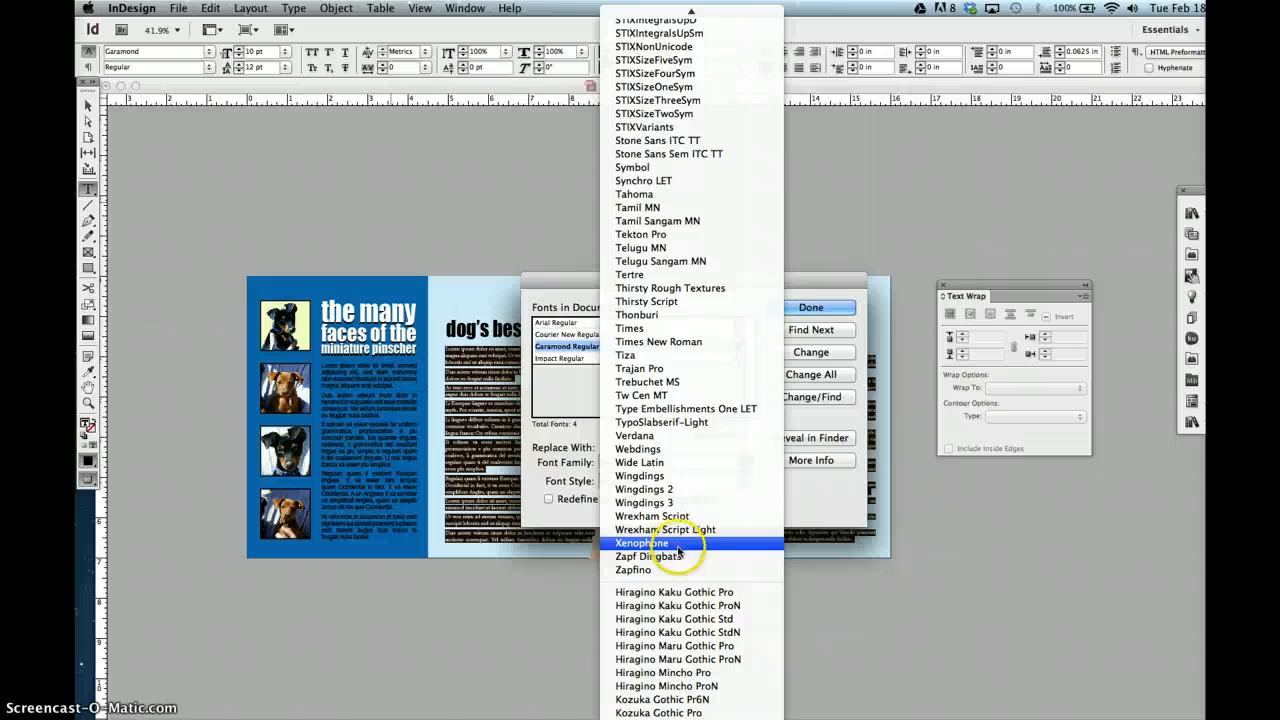
left_click(661, 329)
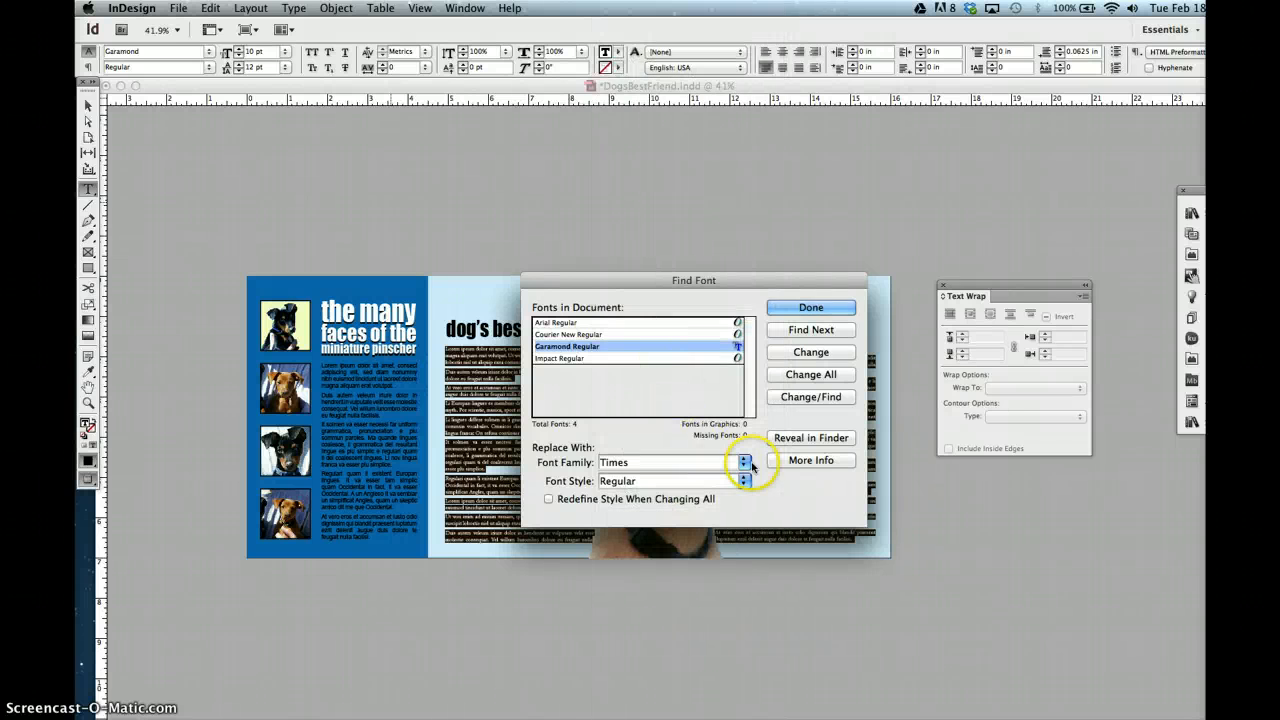
left_click(817, 375)
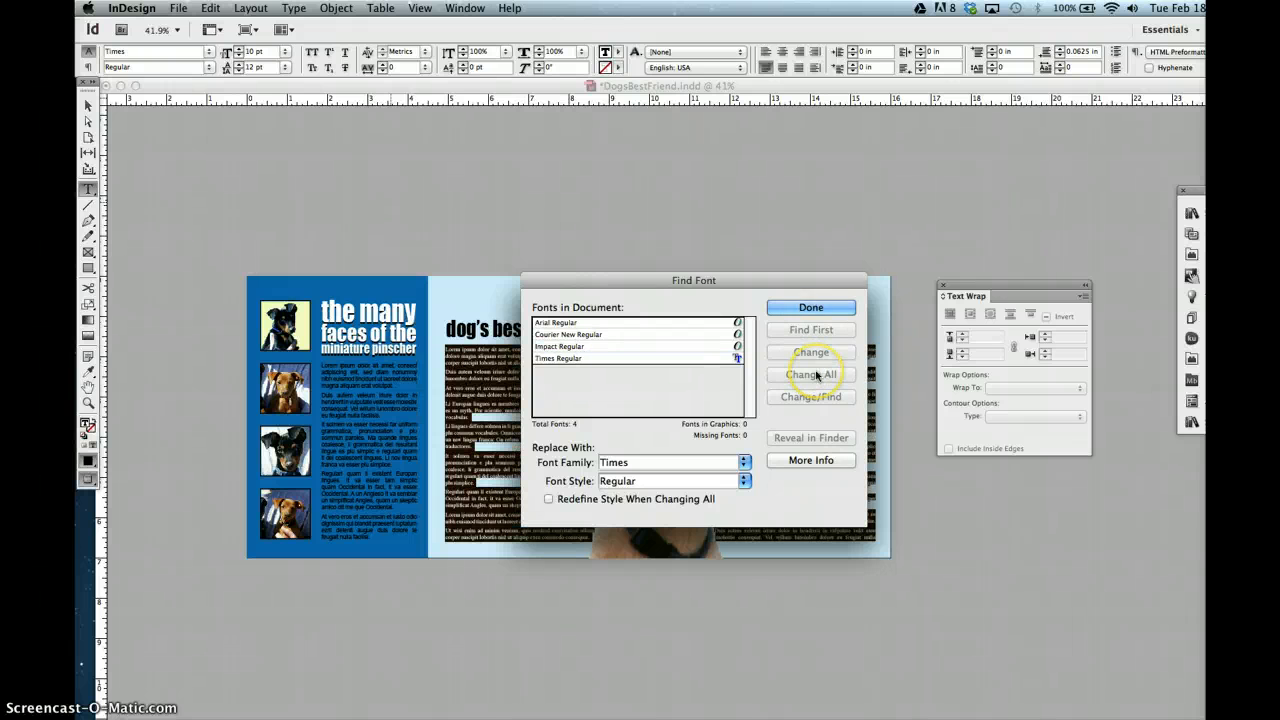
left_click(810, 308)
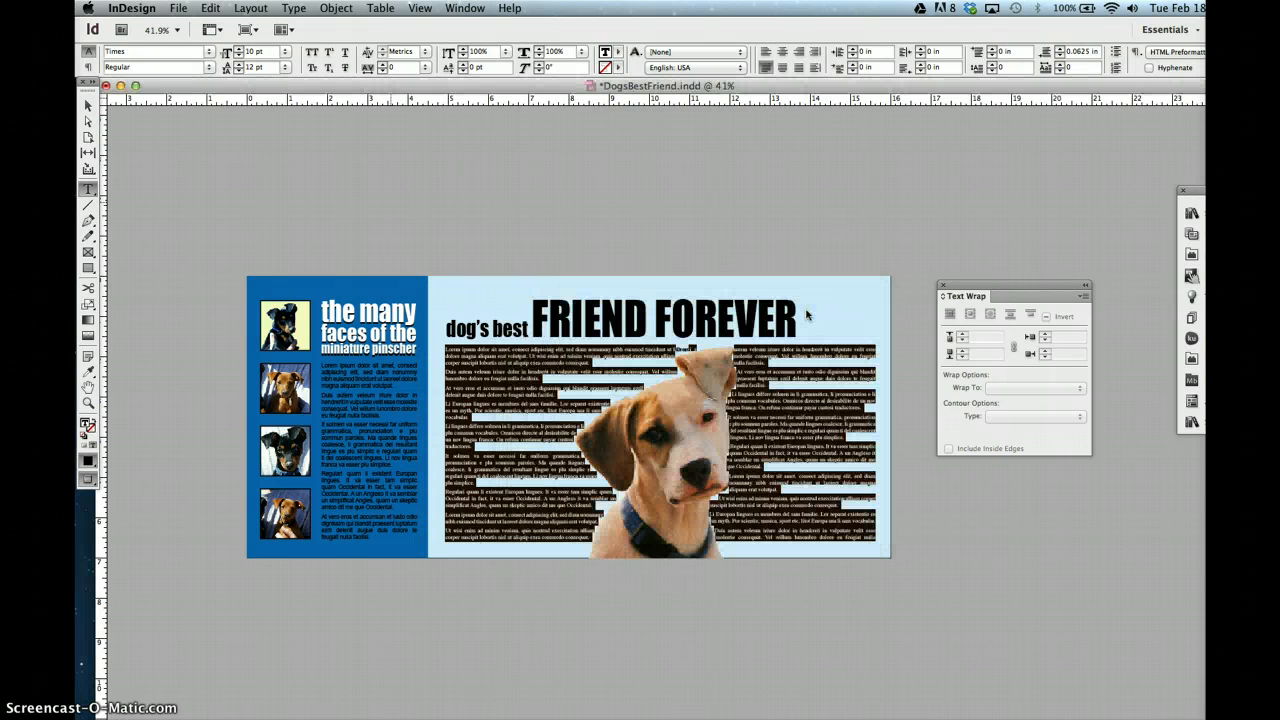
- Left-align the article text and deselect its frames
left_click(766, 52)
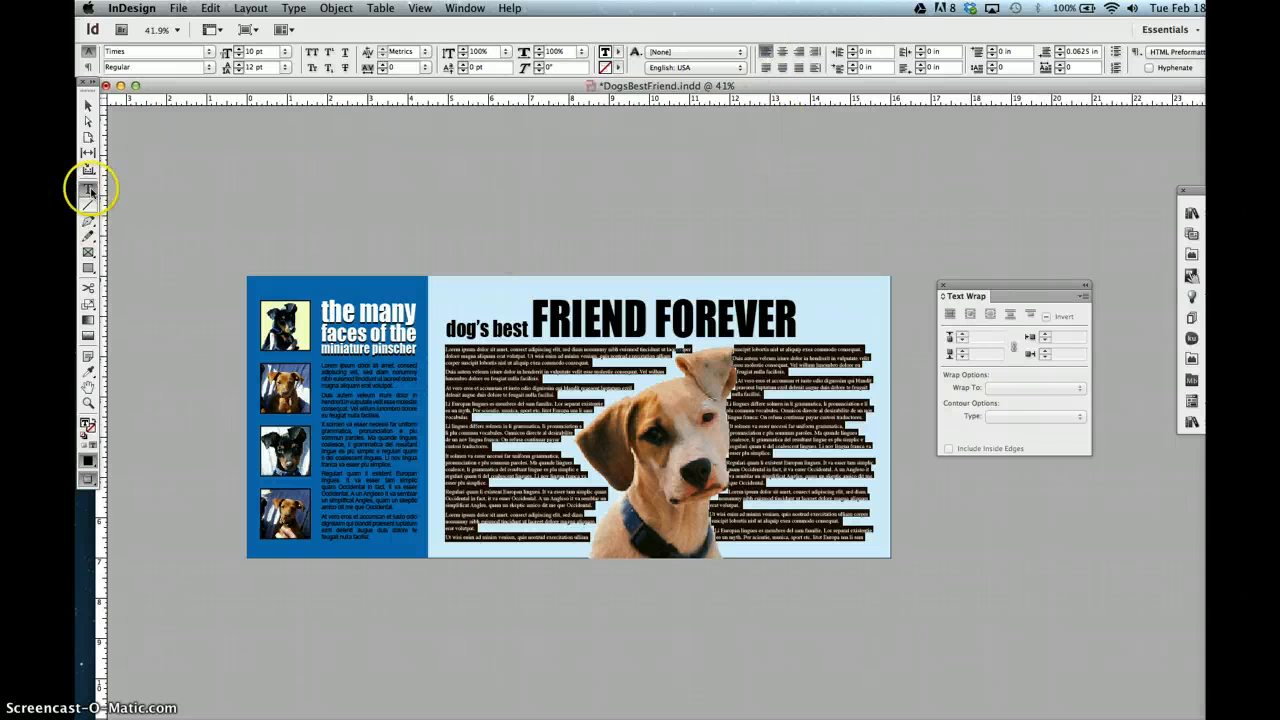
left_click(88, 107)
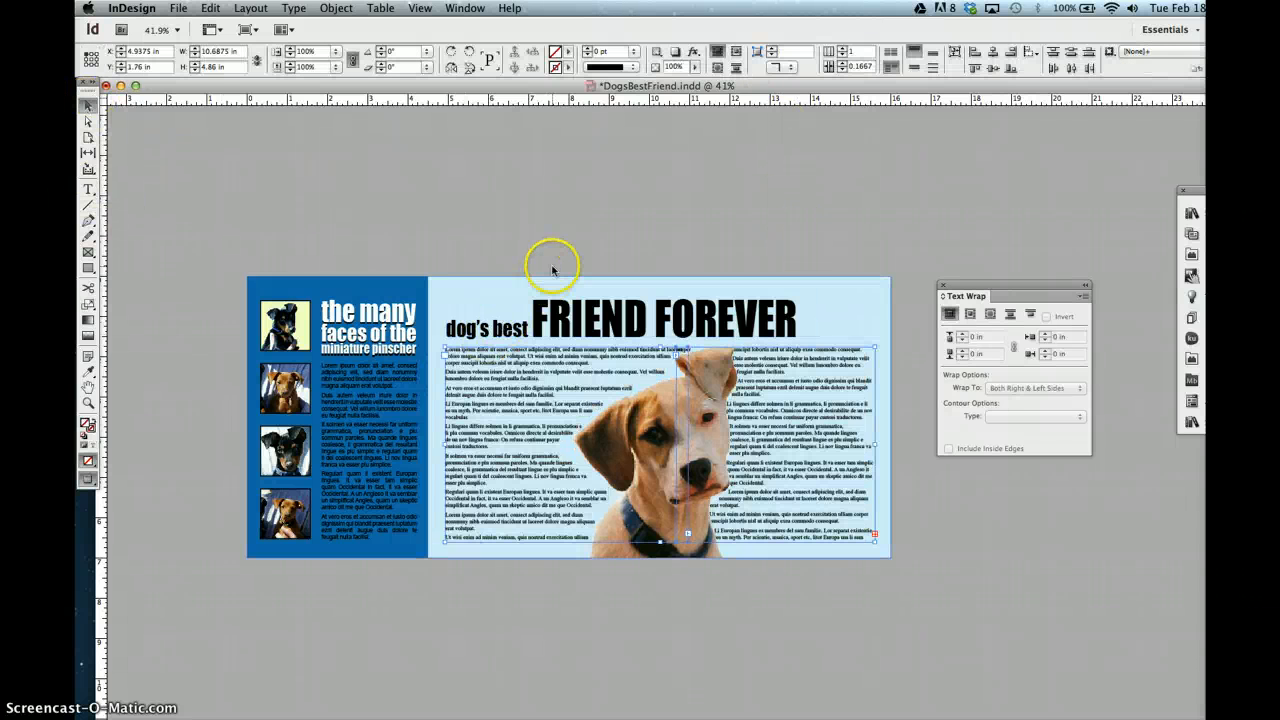
left_click(552, 238)
left_click(598, 457)
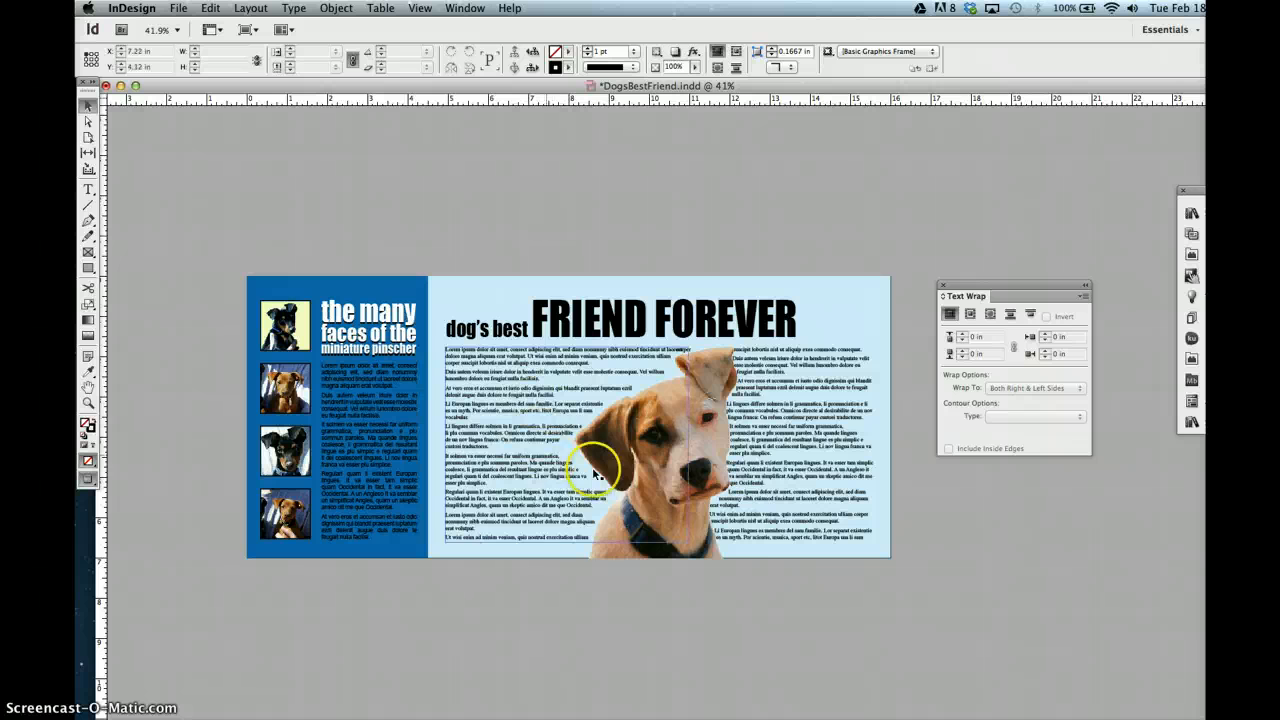
left_click(592, 525)
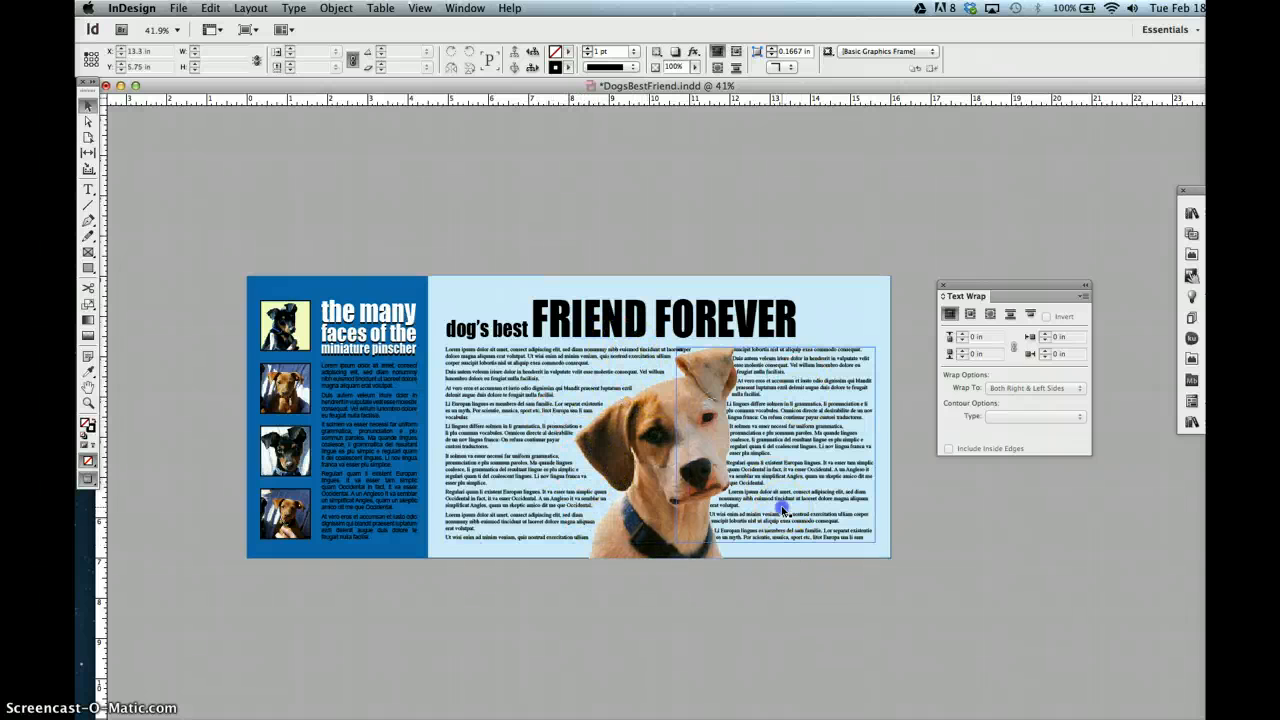
left_click(843, 346)
left_click(843, 286)
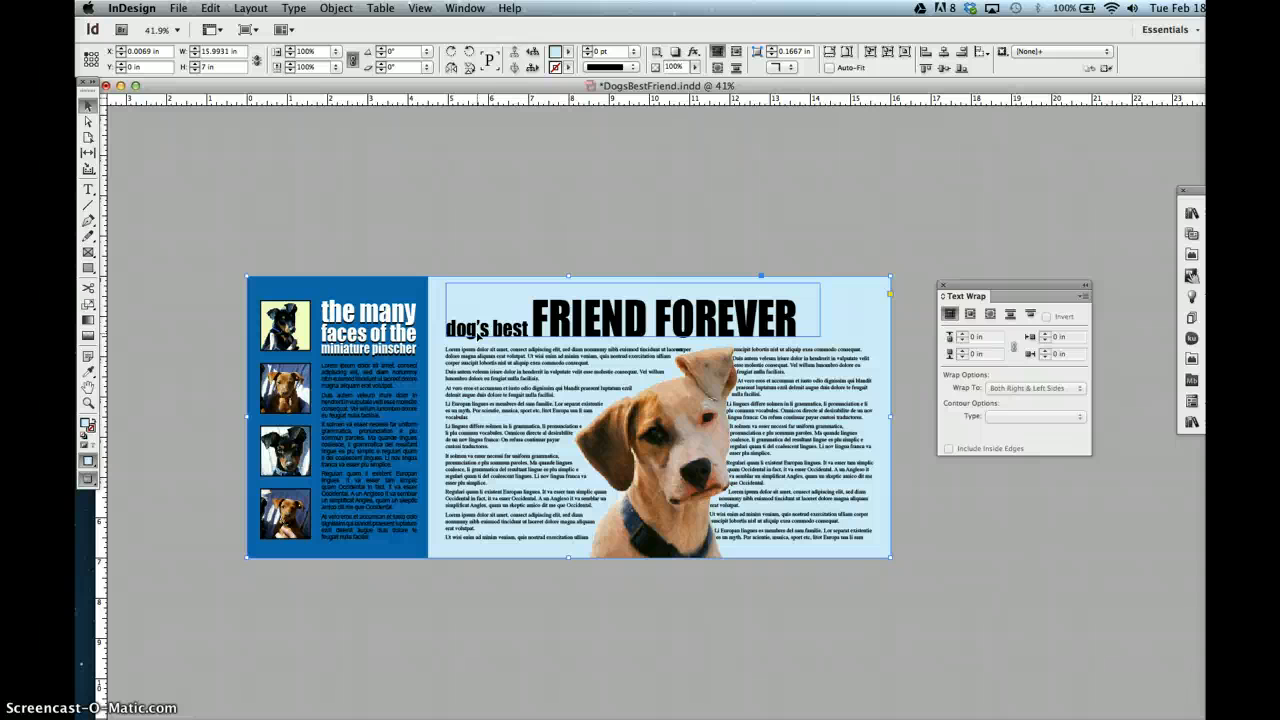
left_click(662, 410)
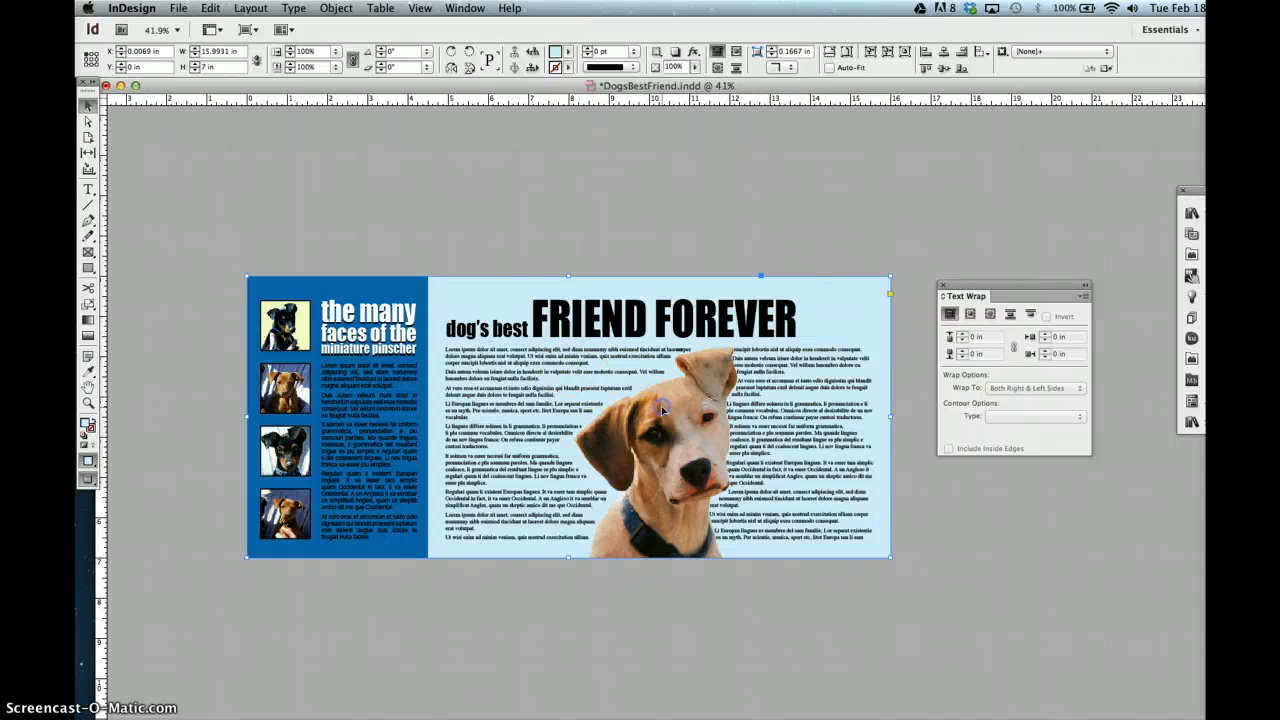
left_click(642, 594)
- Select the large dog image, display its Petey.psd entry among the document's links, and enlarge the list to show all linked files
left_click(656, 452)
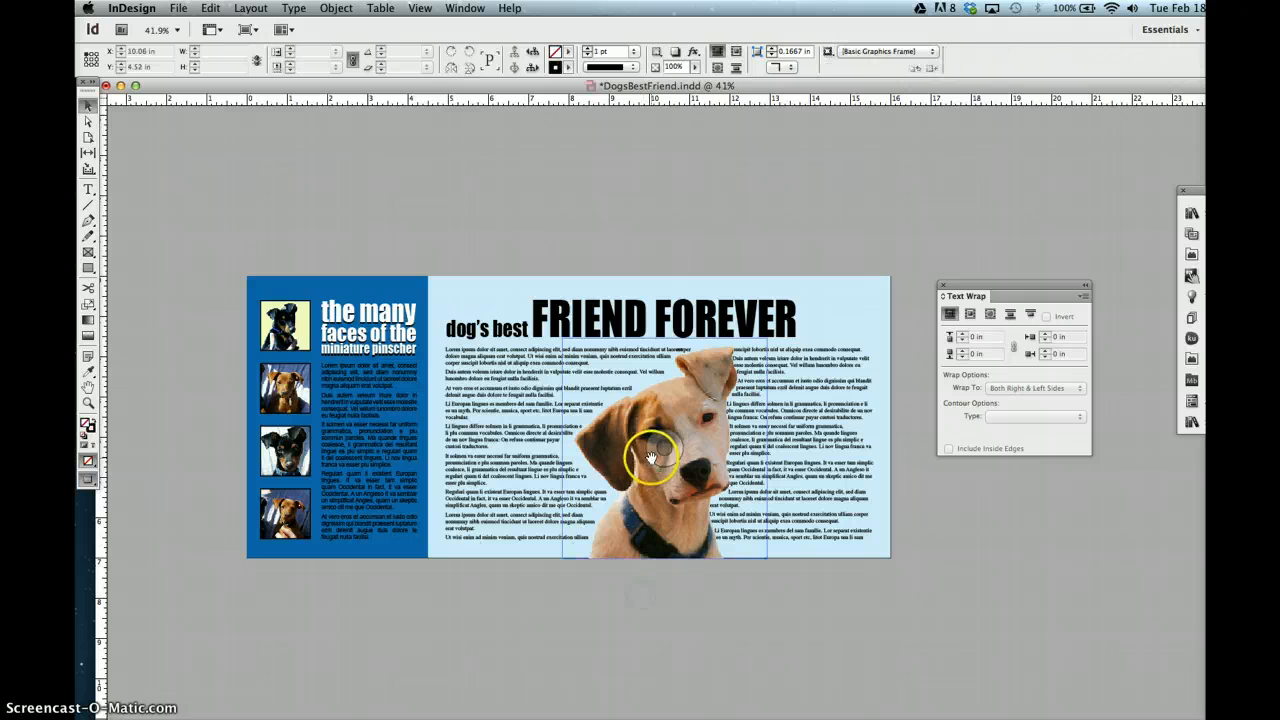
left_click(610, 450)
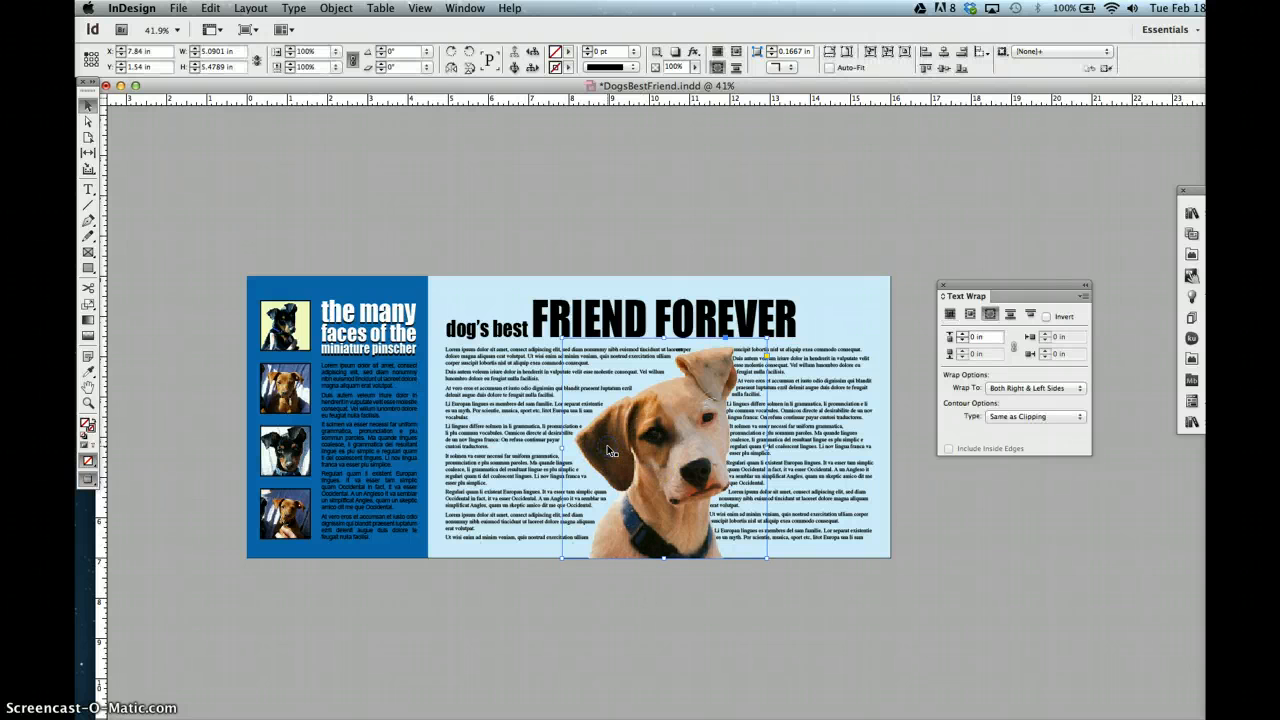
left_click(488, 8)
left_click(485, 212)
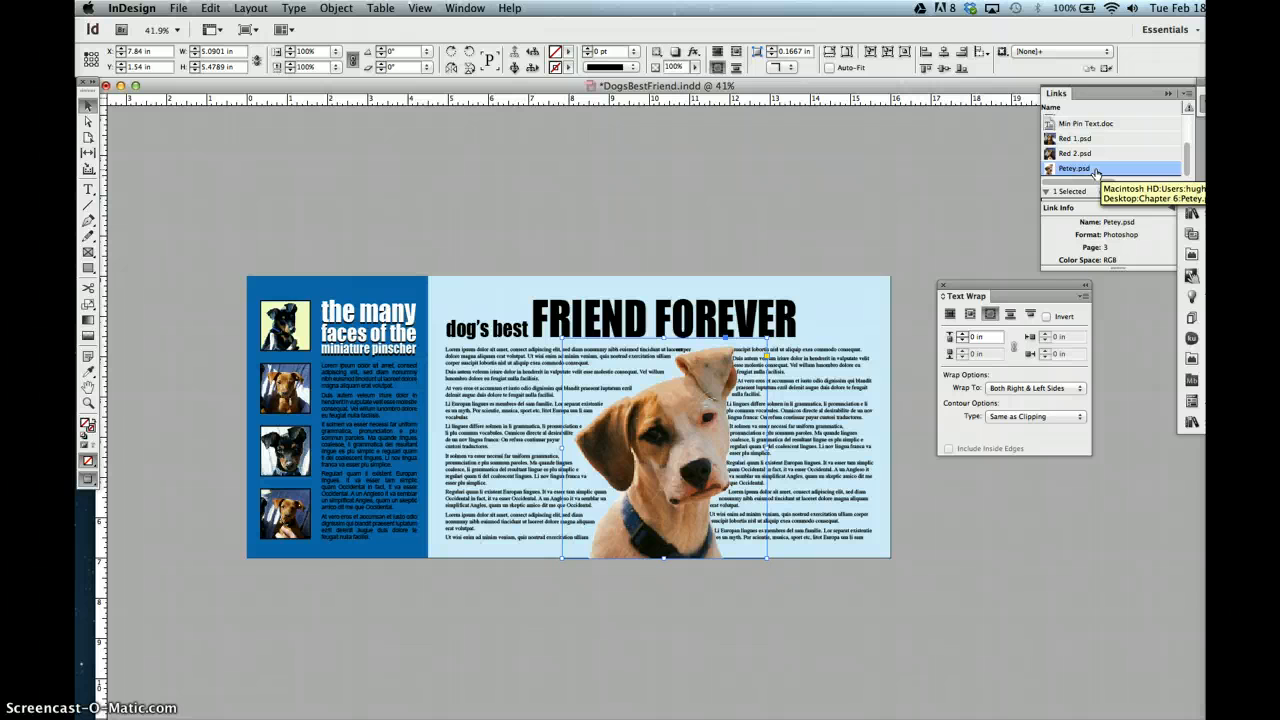
double_click(1096, 172)
left_click_drag(1100, 196, 1108, 364)
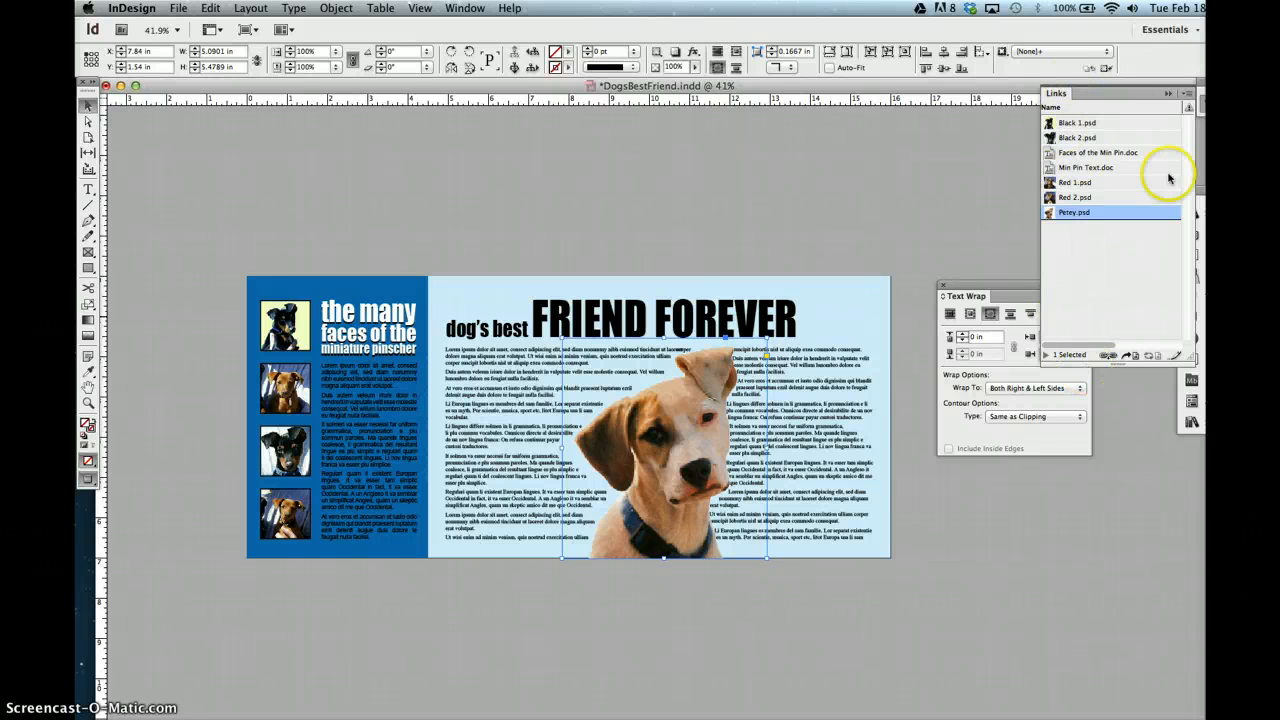
- Show the link info for Petey.psd and extend it to display all of its details
left_click(1187, 94)
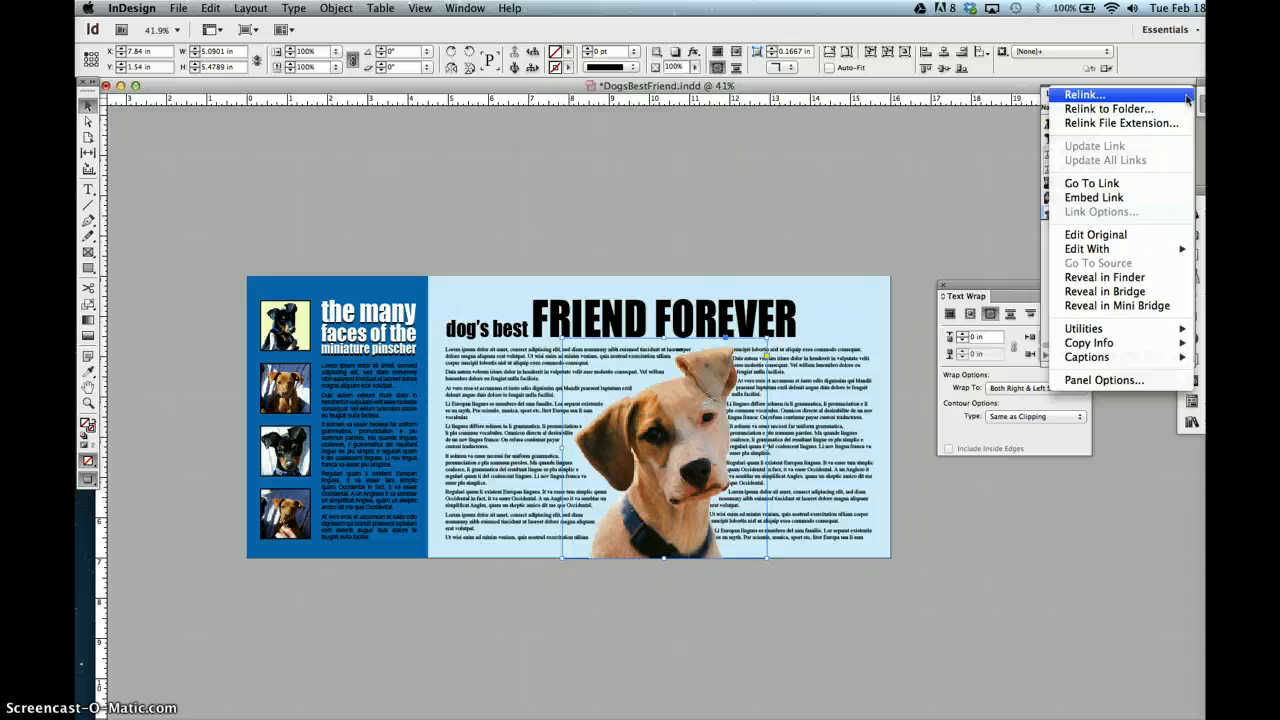
left_click(1006, 183)
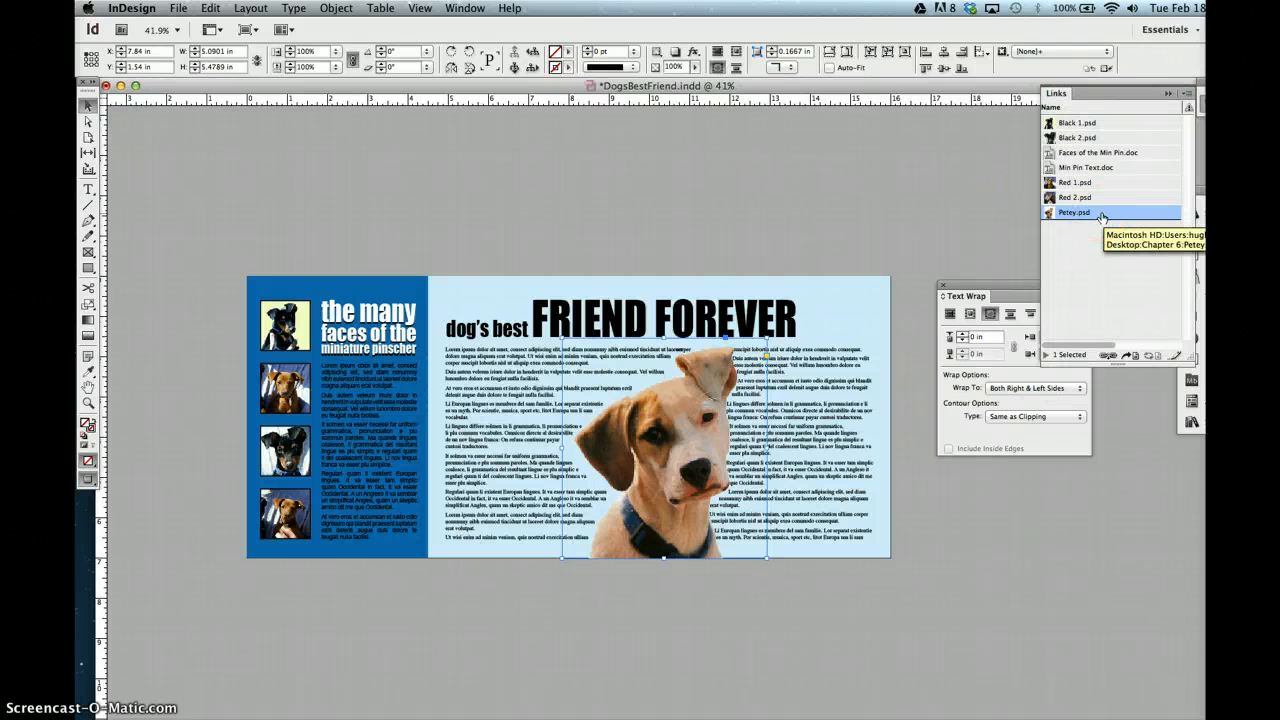
left_click(1046, 355)
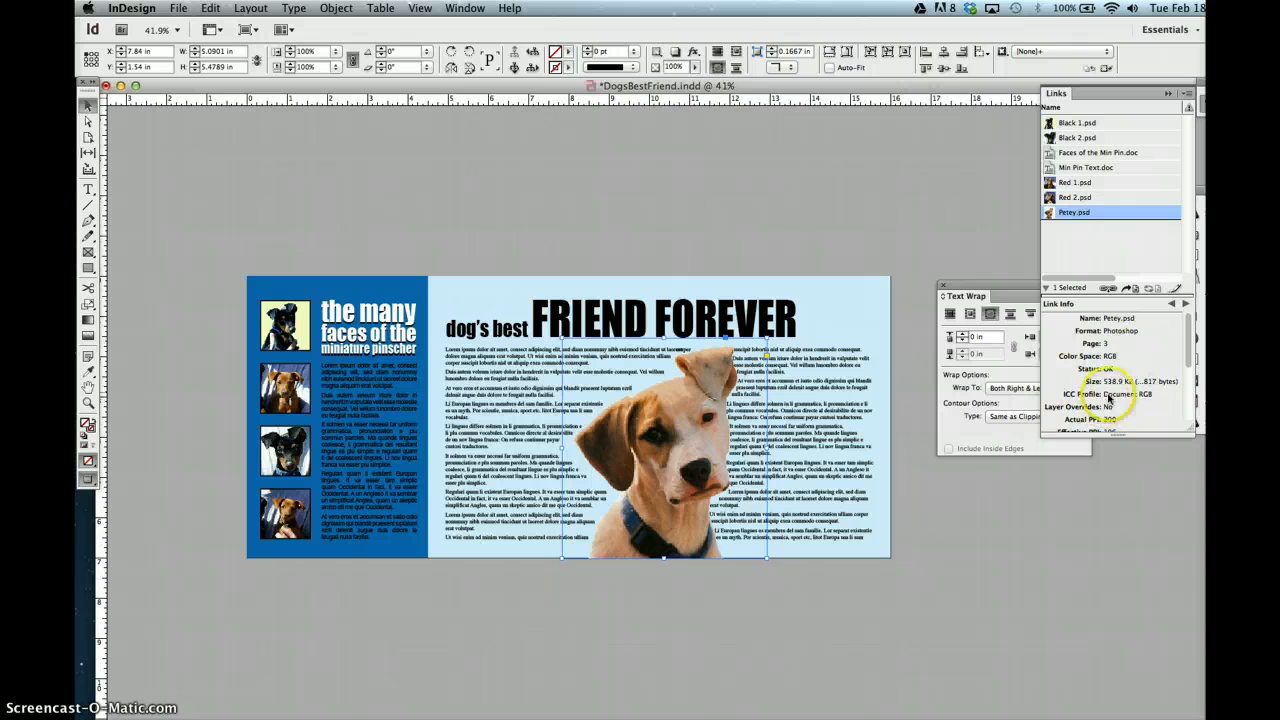
left_click_drag(1126, 437, 1128, 600)
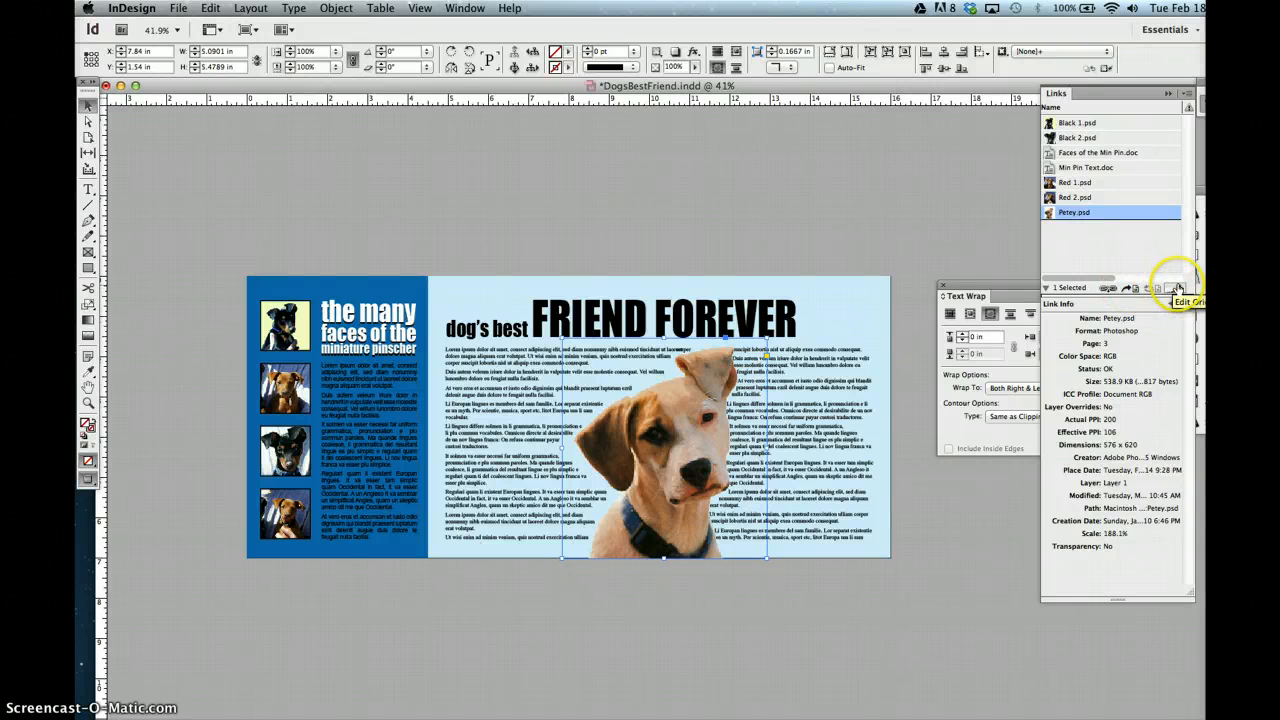
- Open the linked Petey.psd for editing in Photoshop and set its resolution to 600 pixels/inch with resampling on
left_click(1178, 288)
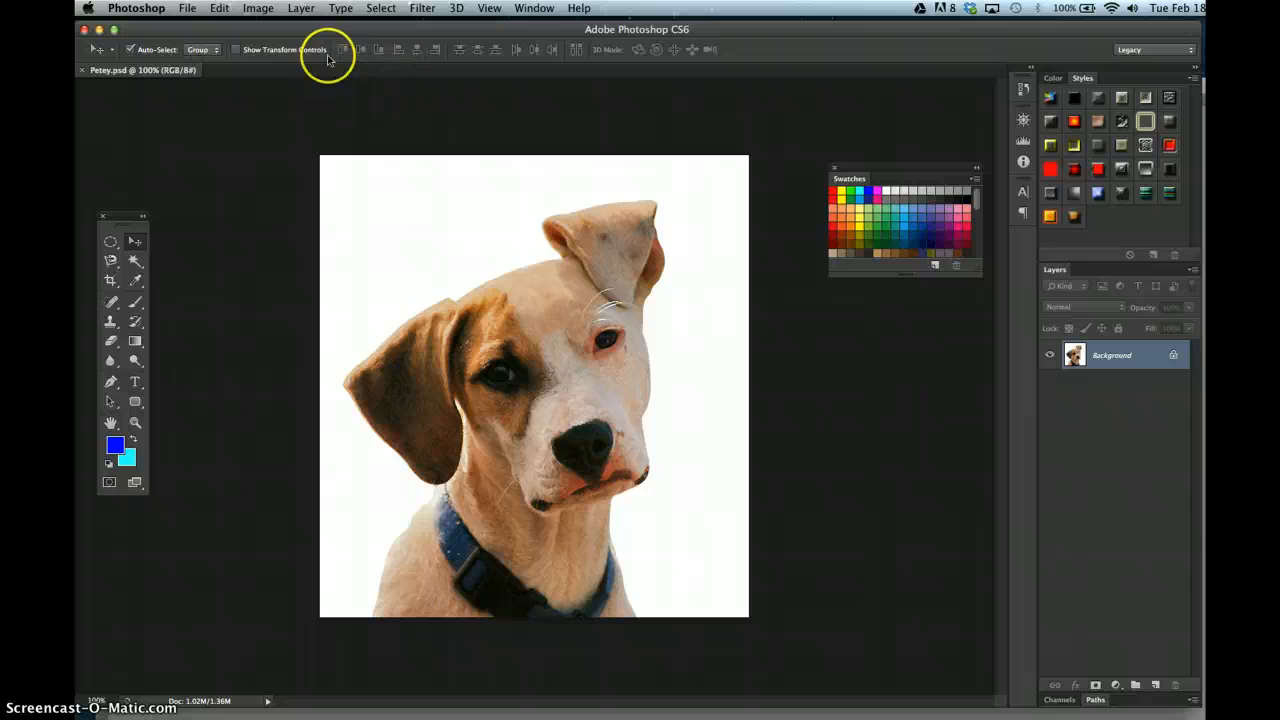
left_click(260, 9)
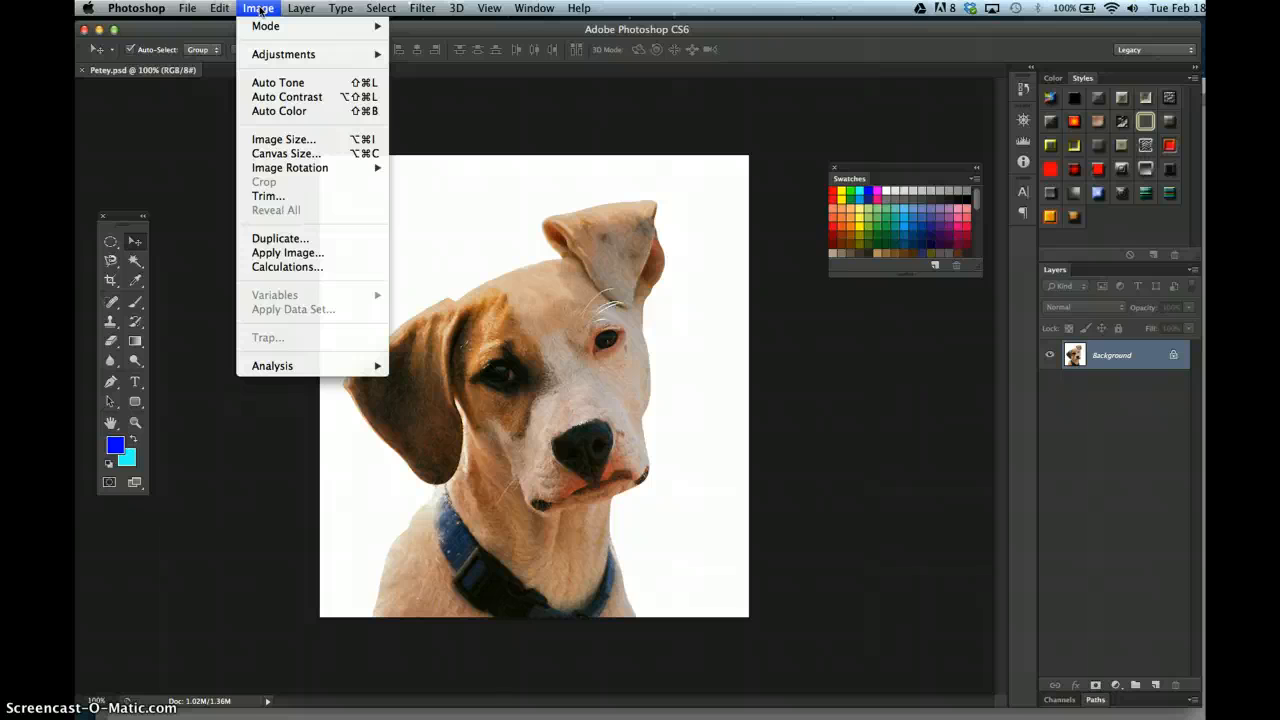
left_click(272, 139)
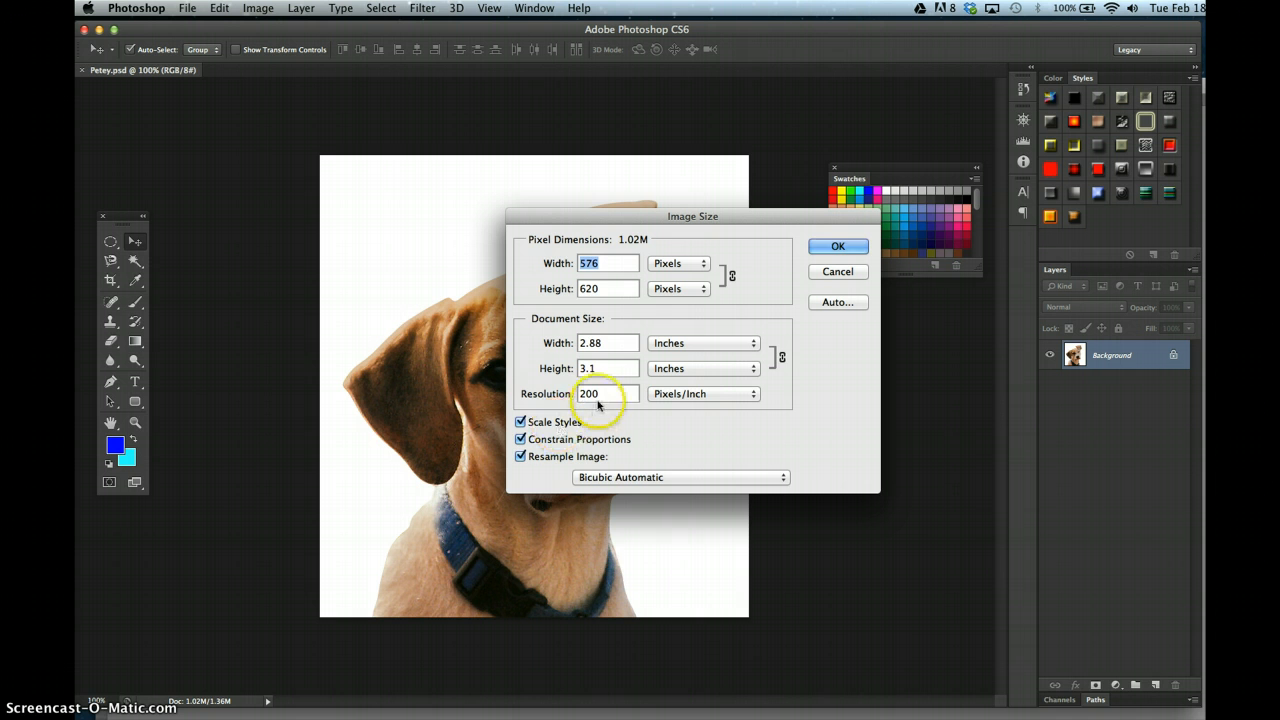
left_click_drag(604, 393, 585, 393)
type("600")
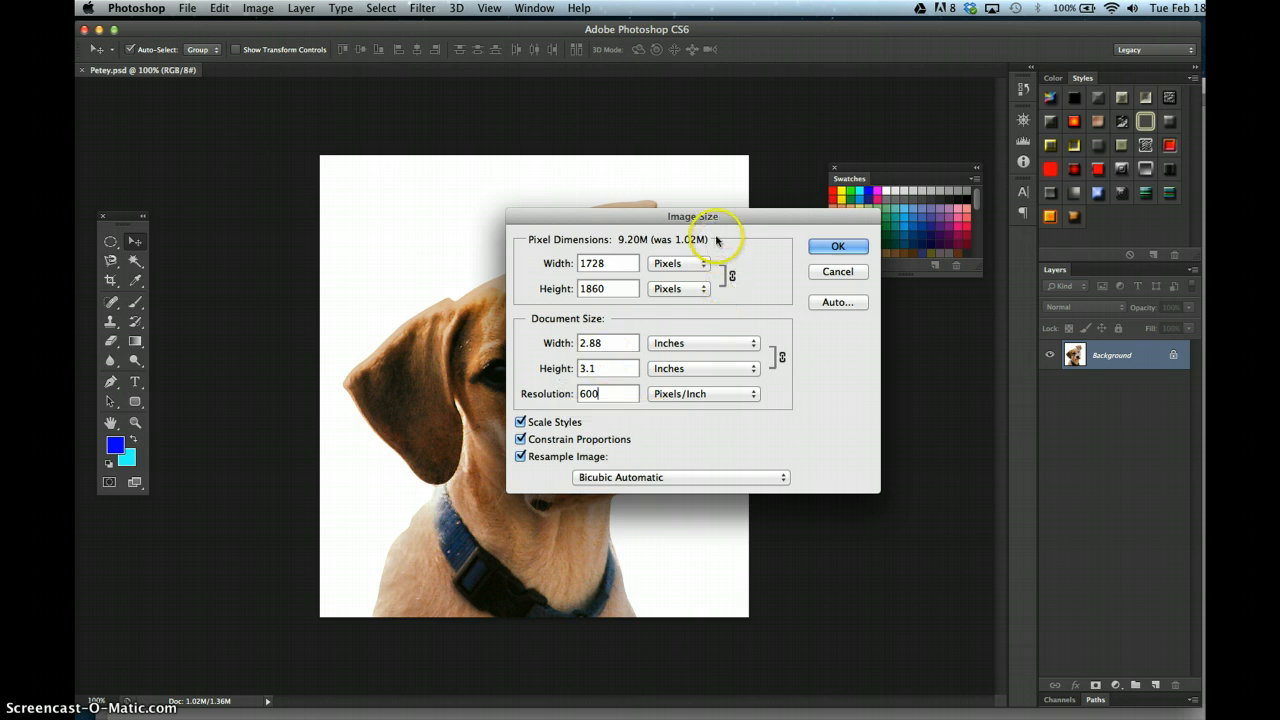
left_click(825, 247)
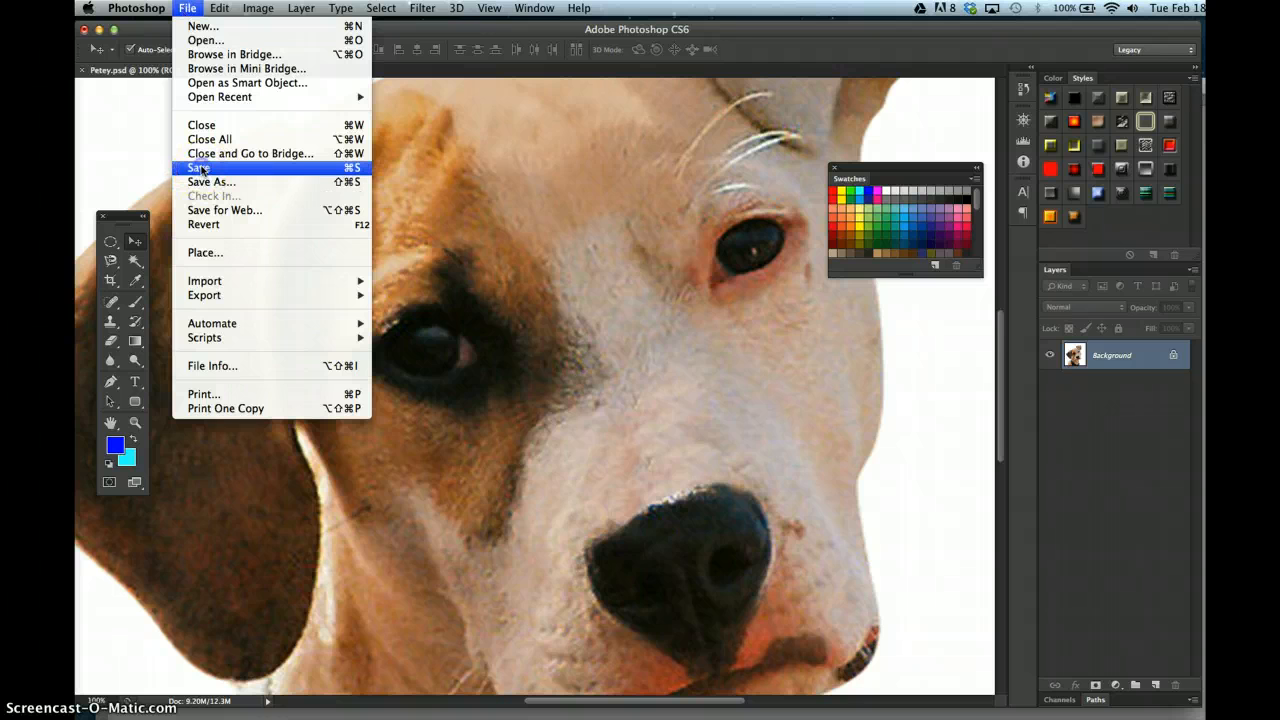
- Save Petey.psd and switch back to the DogsBestFriend.indd layout in InDesign
left_click(200, 168)
left_click(590, 704)
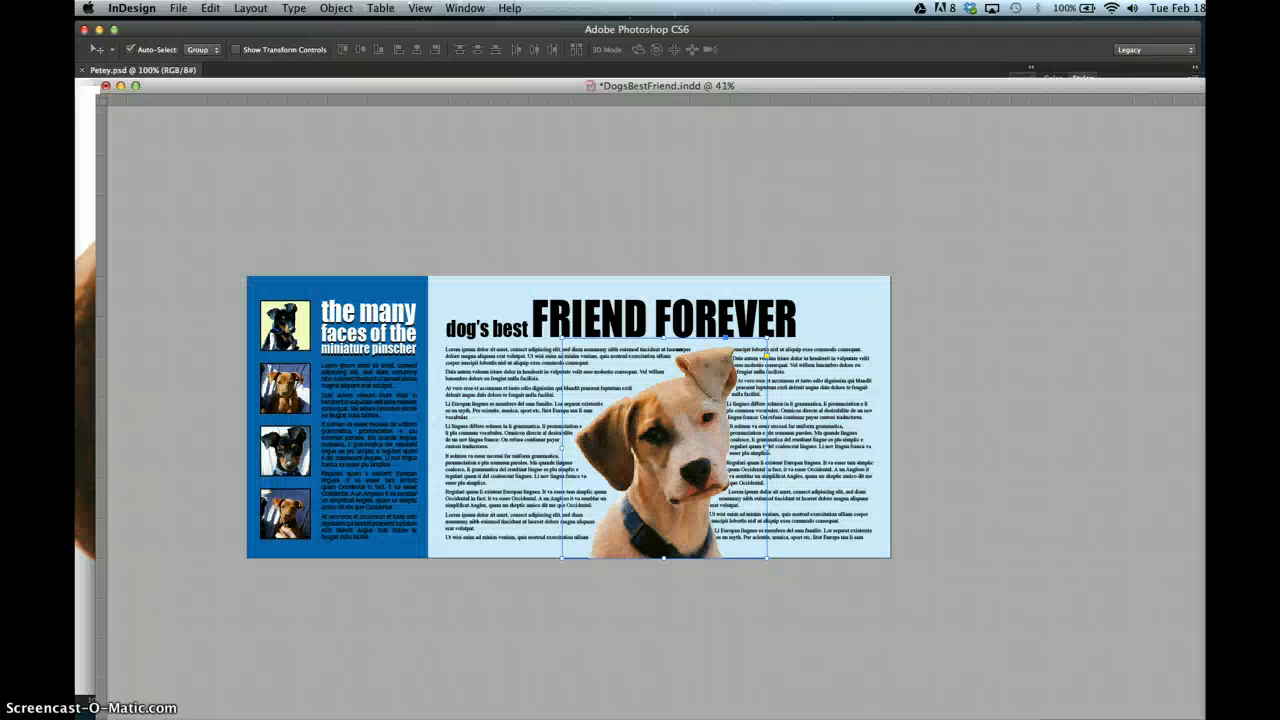
left_click(667, 453)
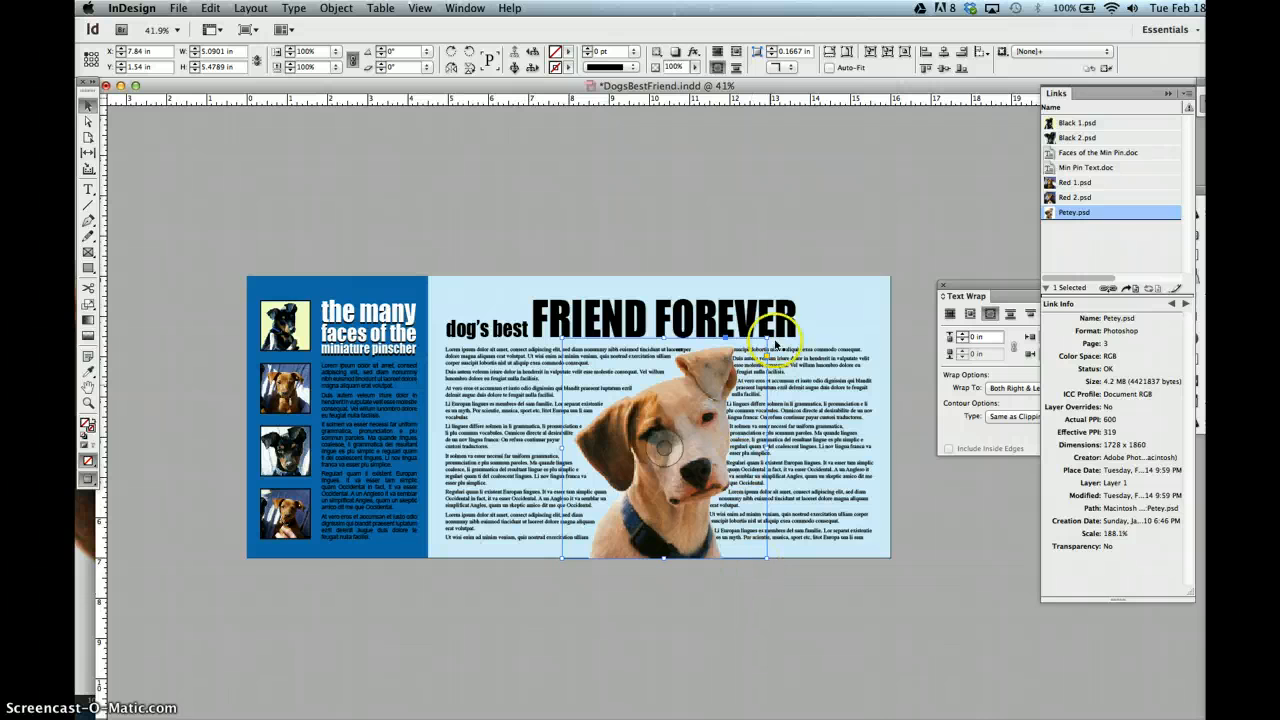
- Deselect and reselect the large dog image to view its updated link info, and save DogsBestFriend.indd
left_click(740, 636)
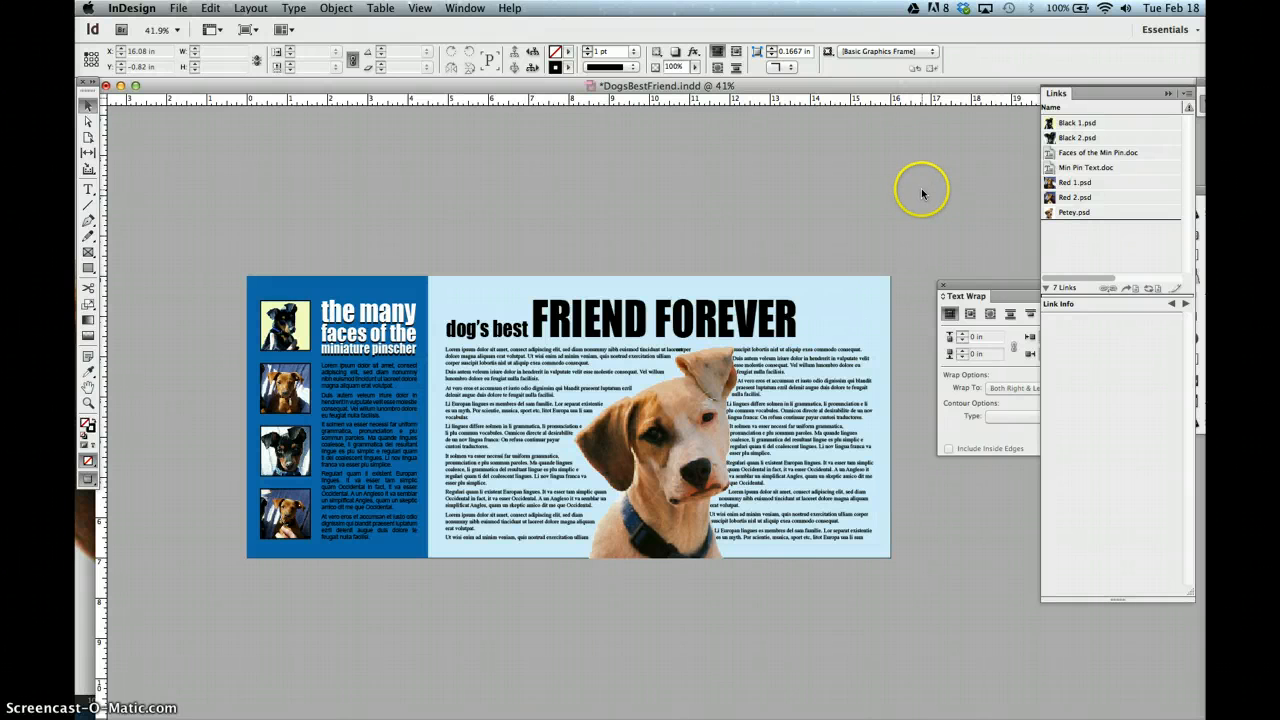
left_click(812, 563)
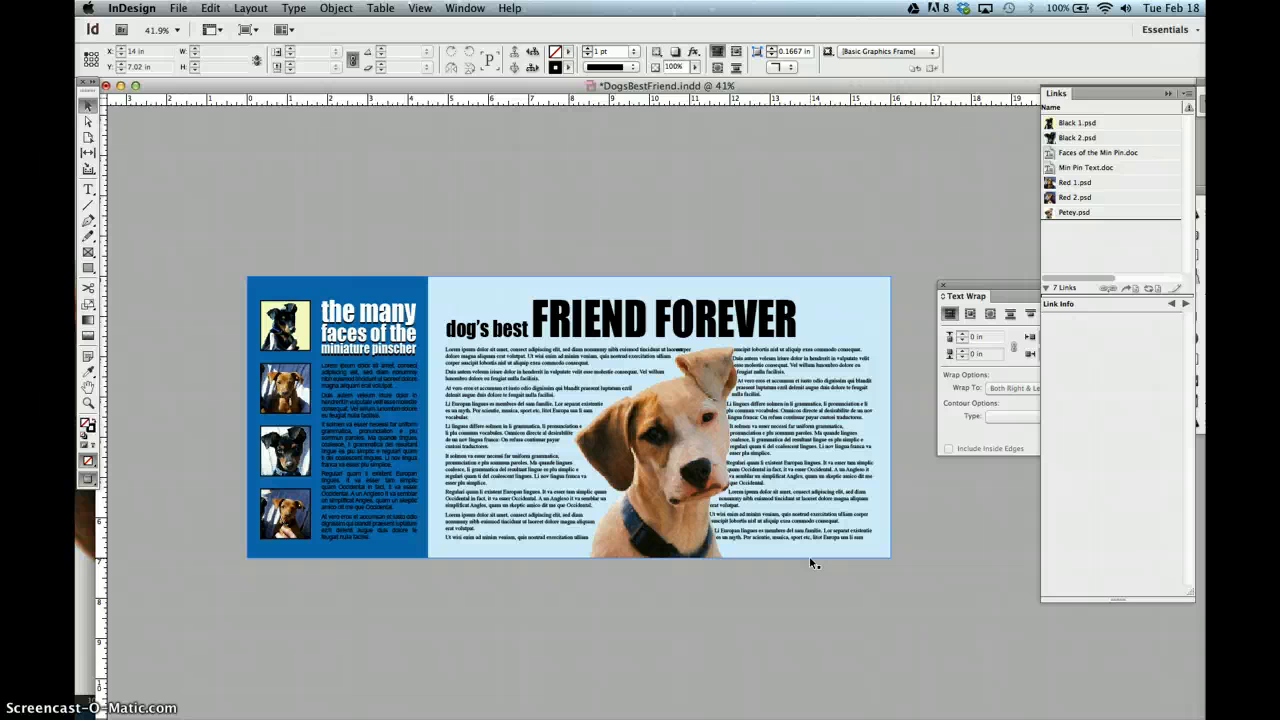
left_click(714, 550)
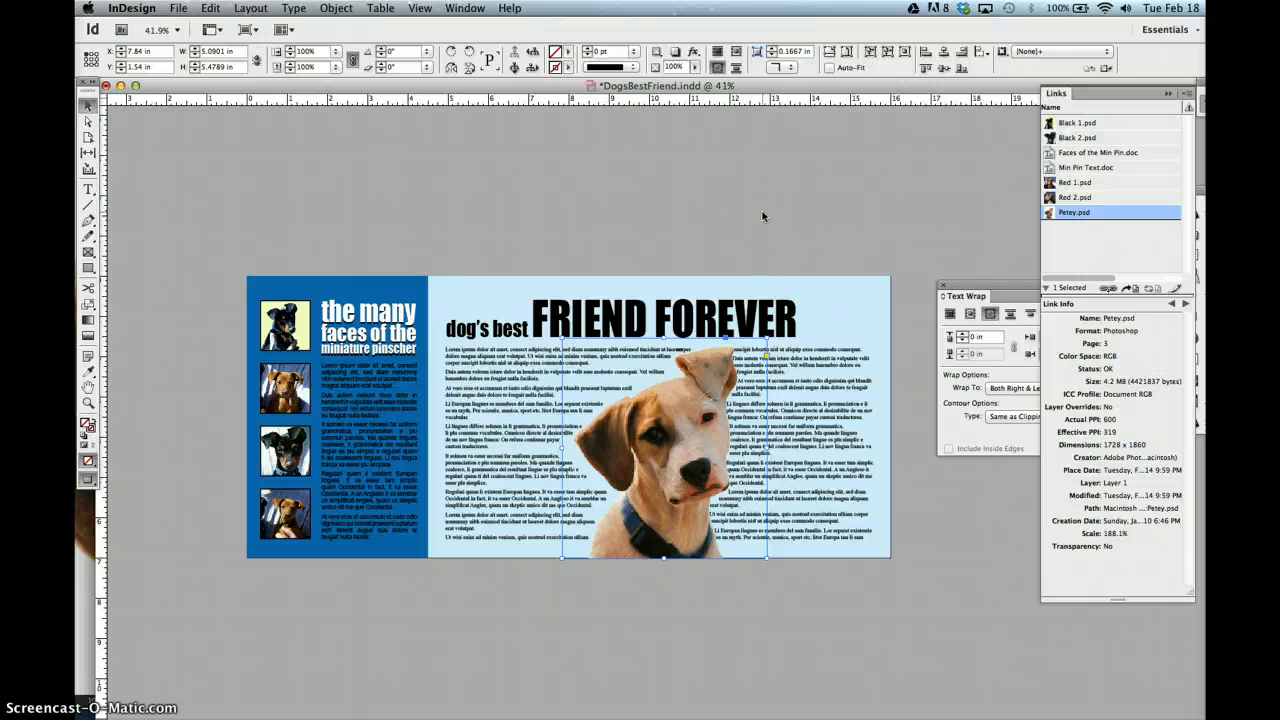
key("super+s")
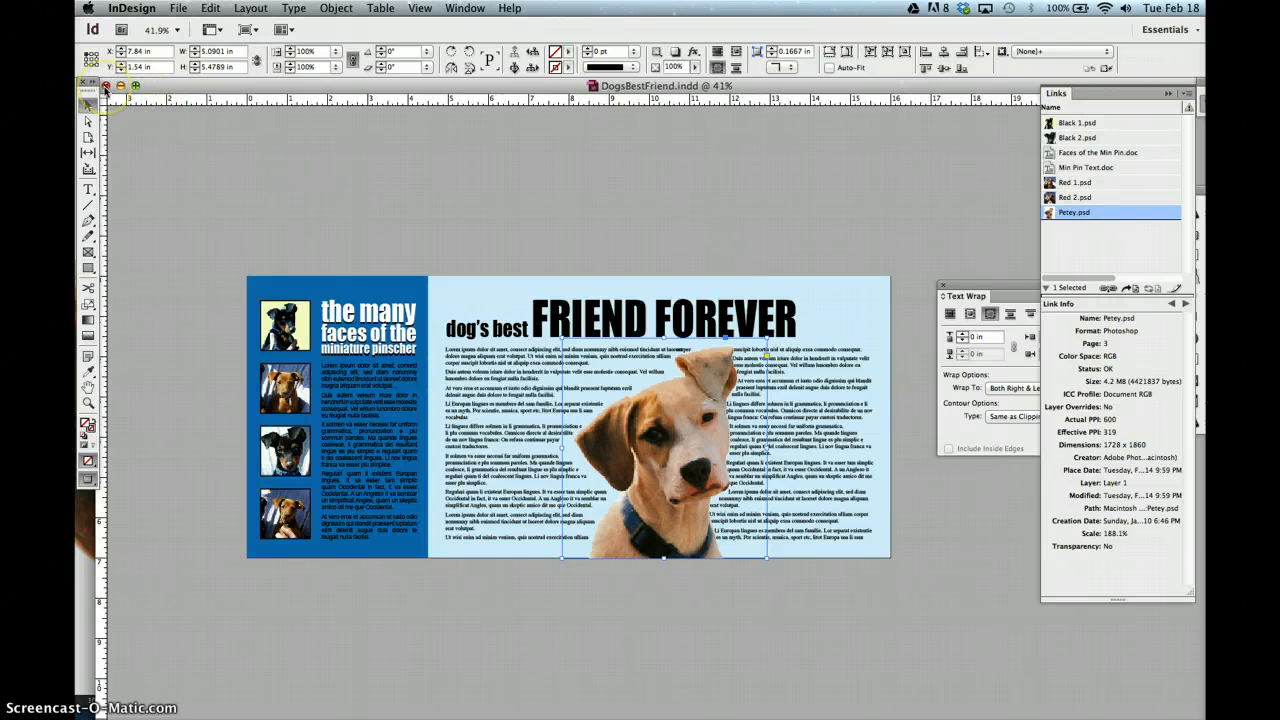